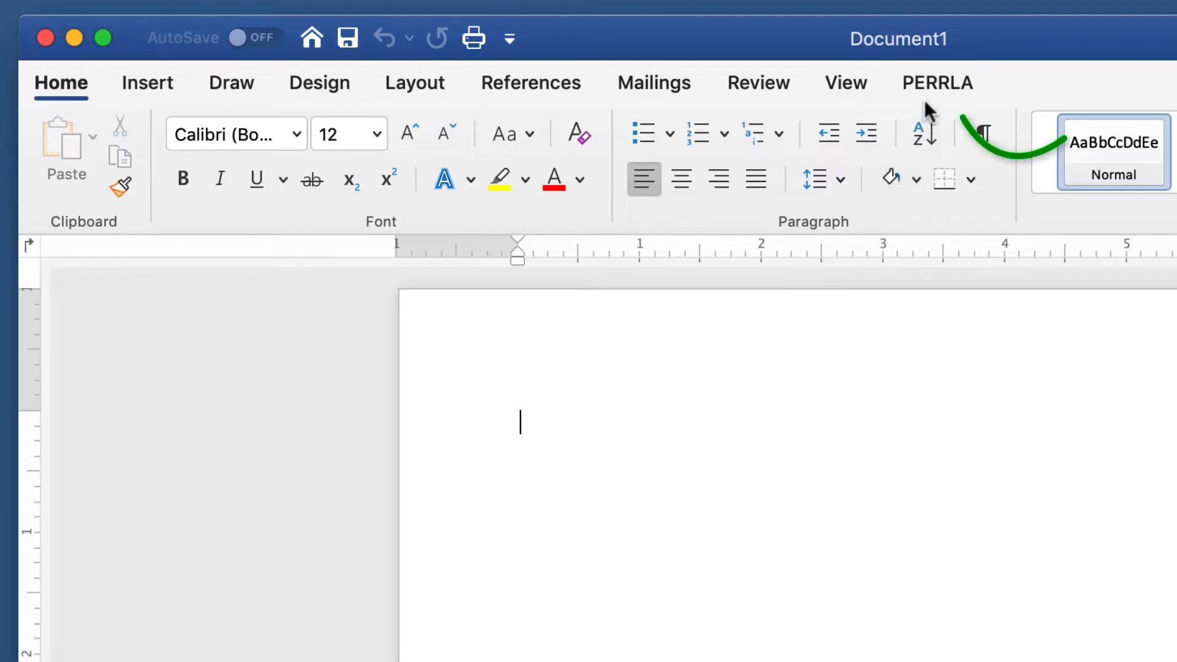
- Start a new PERRLA paper of the type APA 6 Research Paper
click(927, 90)
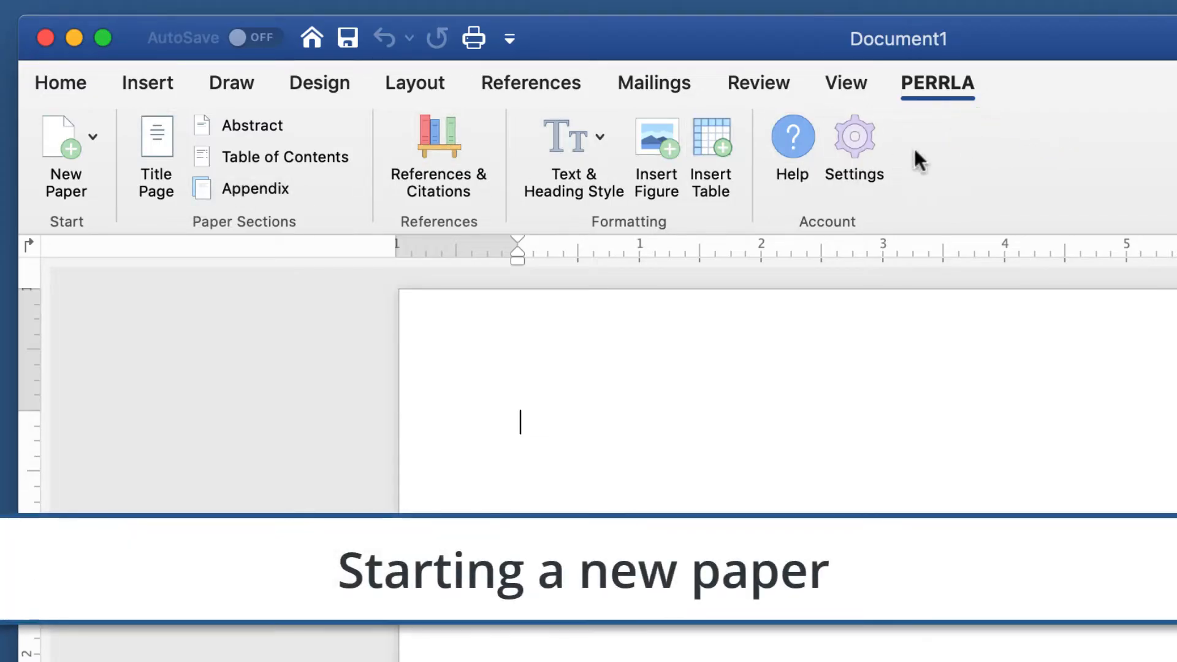
click(93, 146)
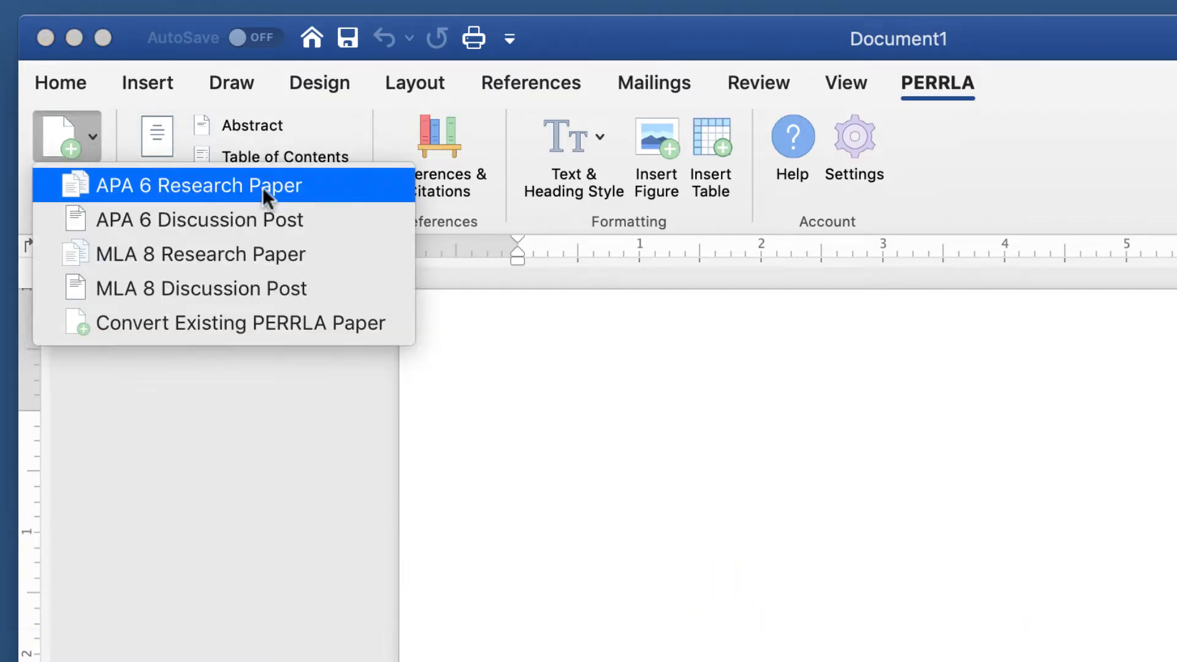
click(330, 192)
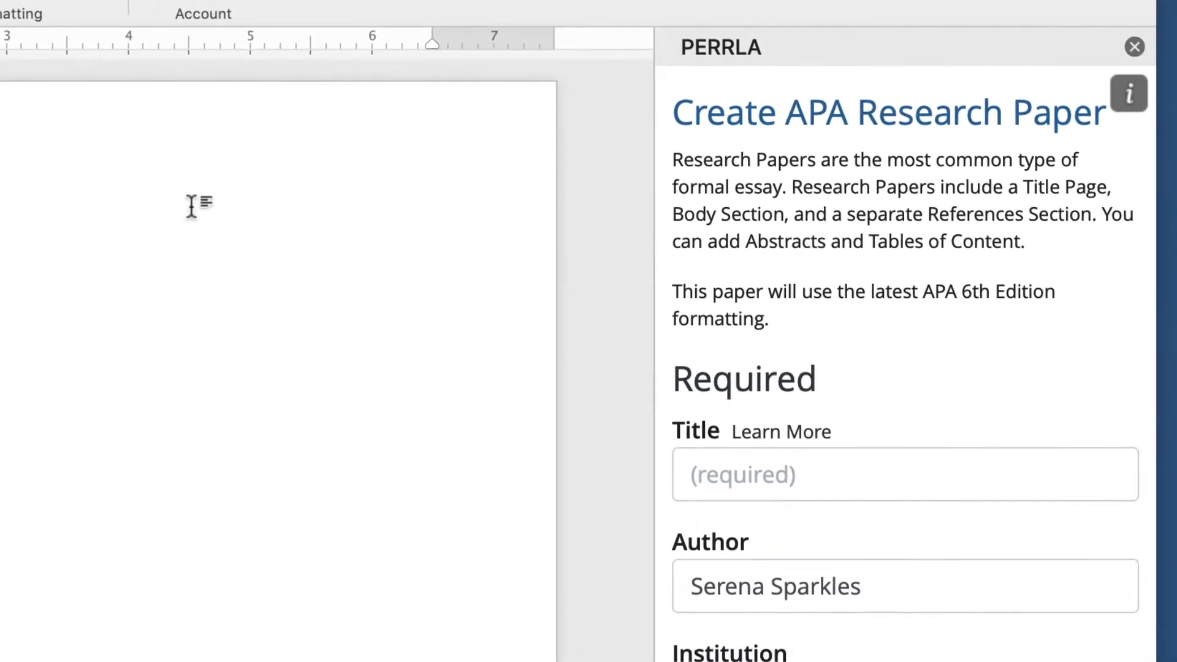
- Title the paper "Sasquatch: The Truth Revealed" and create it with the prefilled author and institution
click(712, 476)
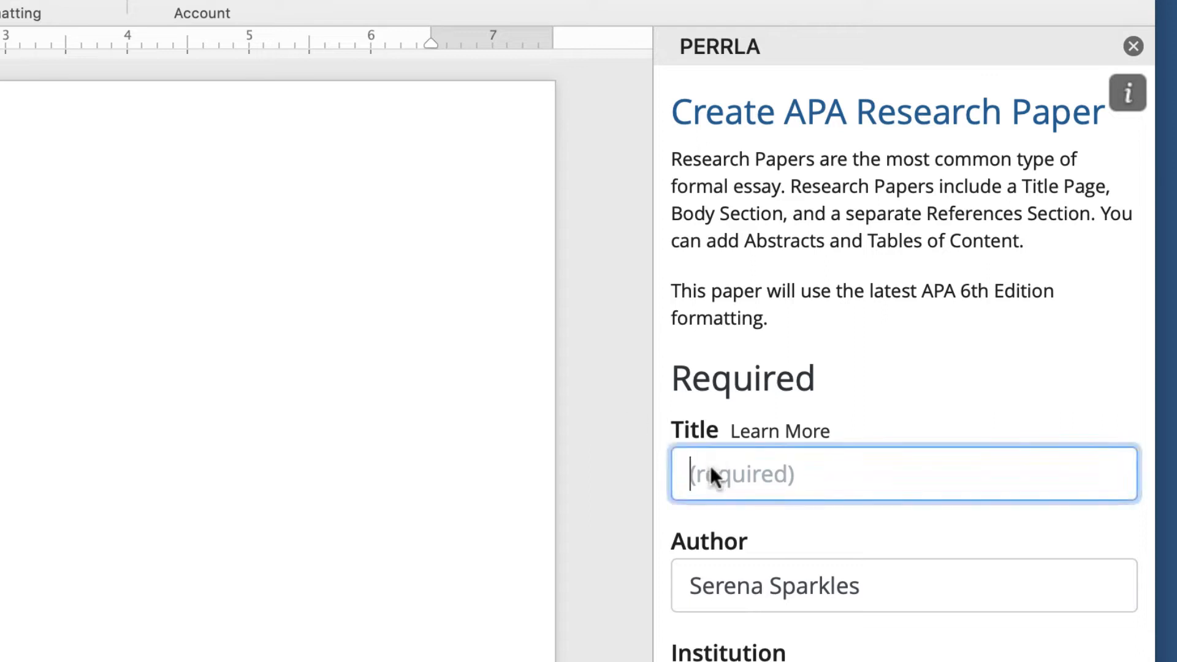
text(Sasquatch: )
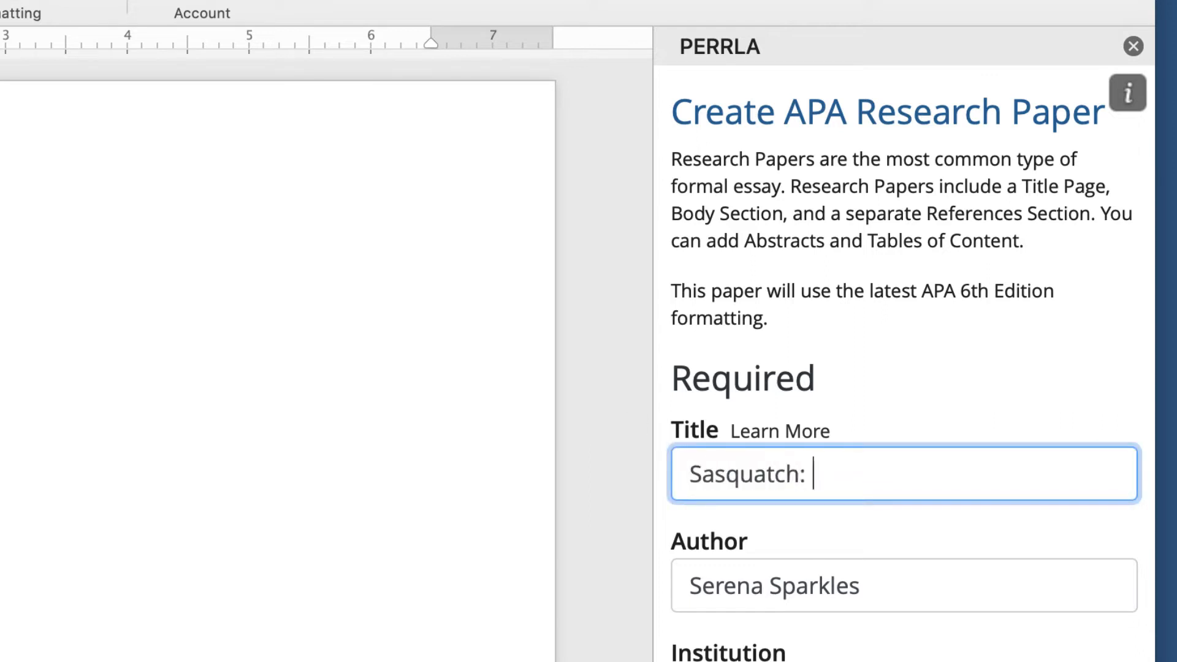
text(The Truth. R)
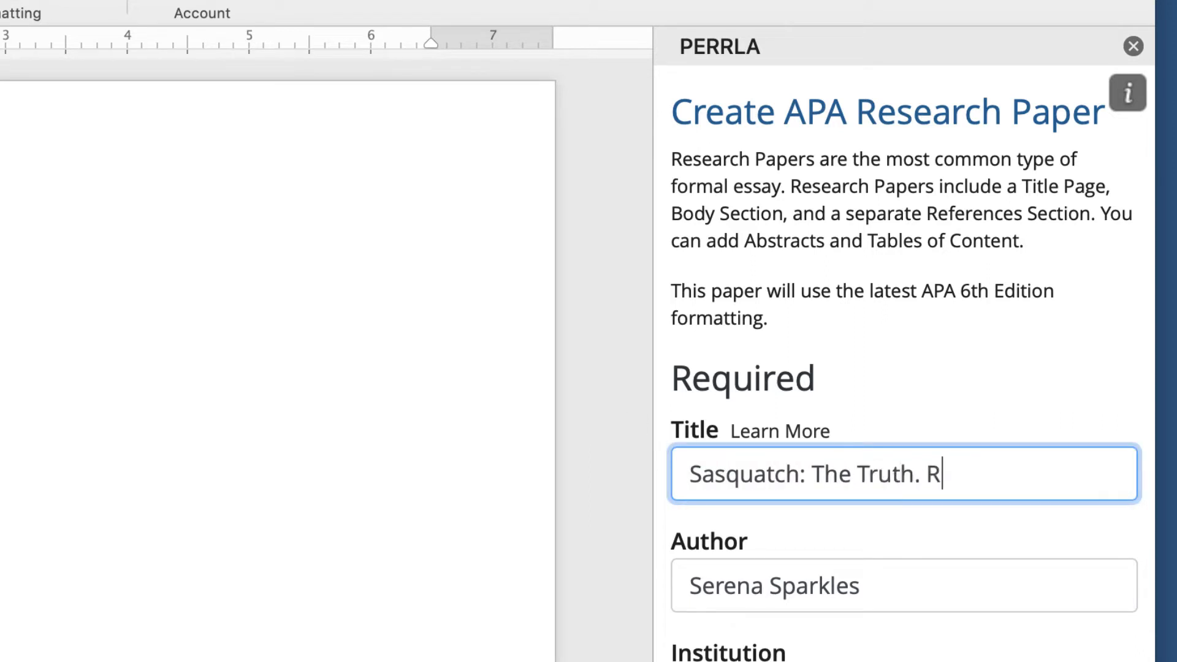
key(BackSpace)
key(BackSpace)
key(BackSpace)
text(Revealed)
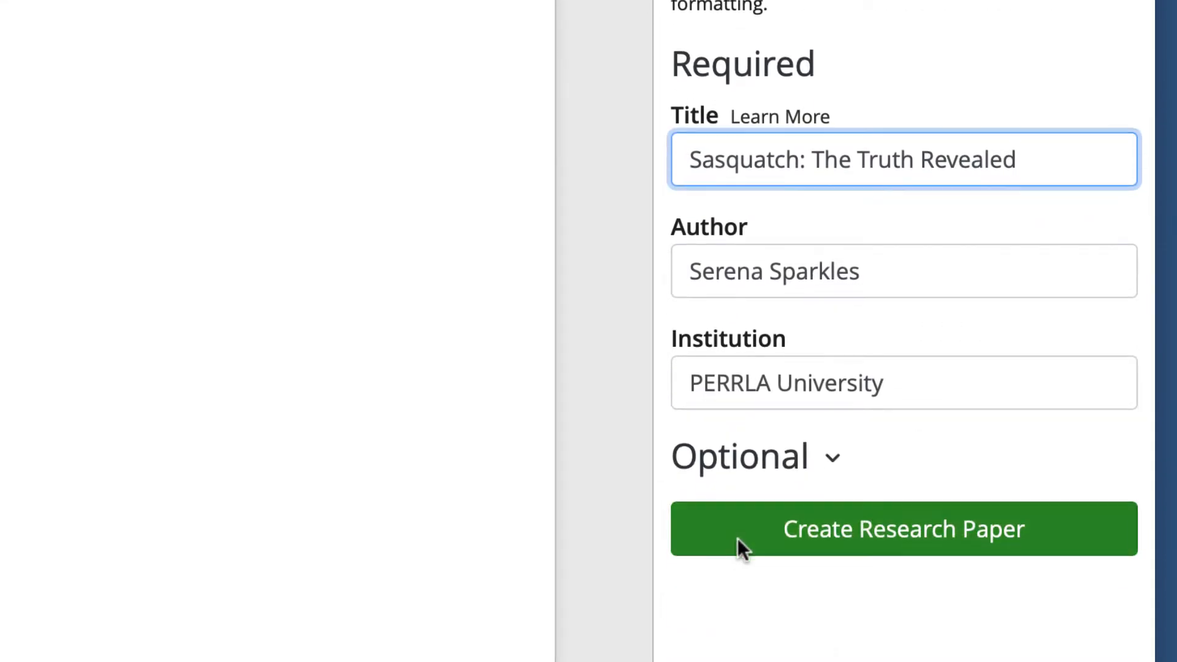
click(738, 538)
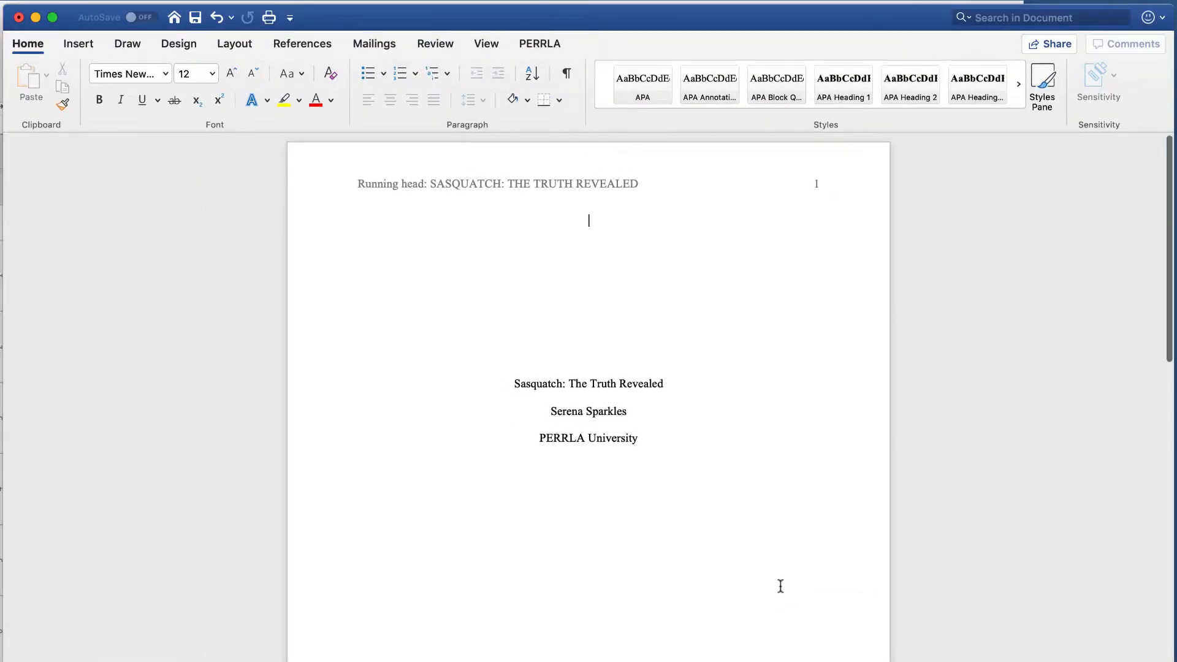
- Replace the body placeholder on page 2 with text beginning "The range of th"
scroll(780, 586, down, 10)
scroll(780, 585, down, 5)
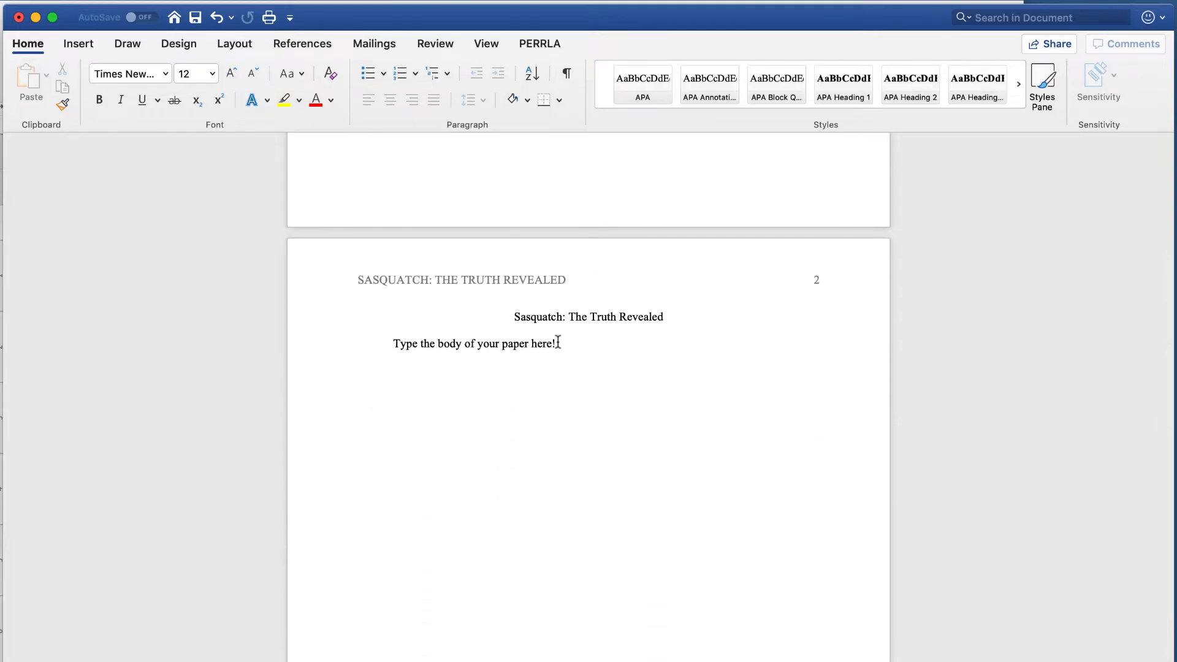
drag(558, 342, 403, 348)
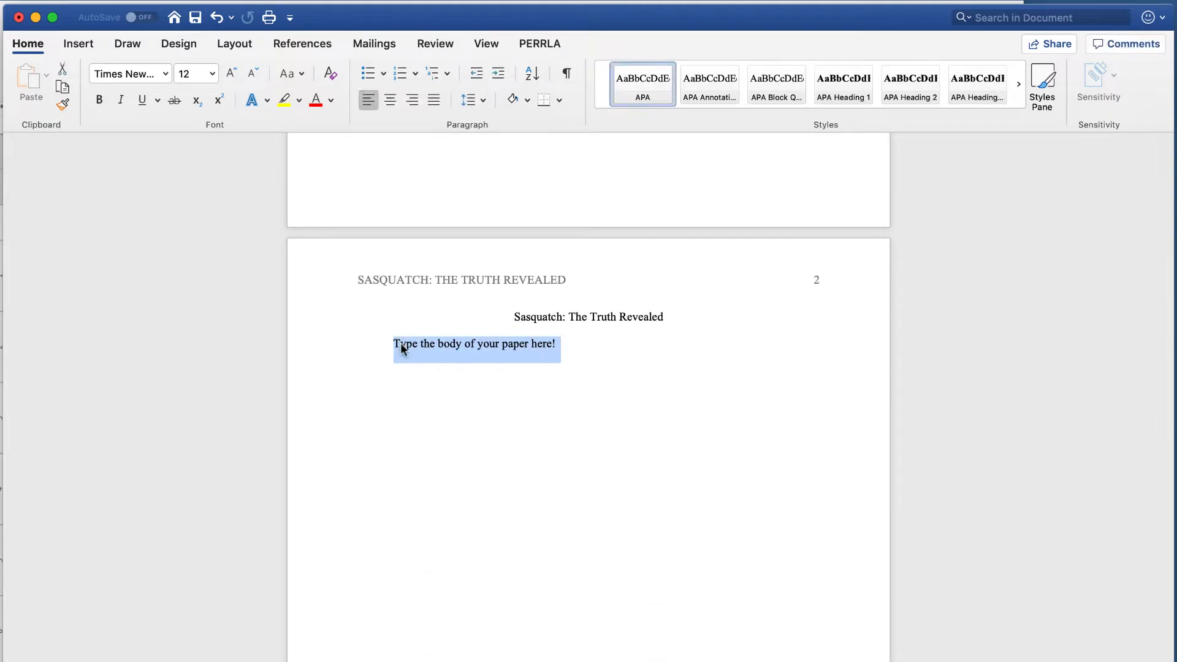
text(The range of th)
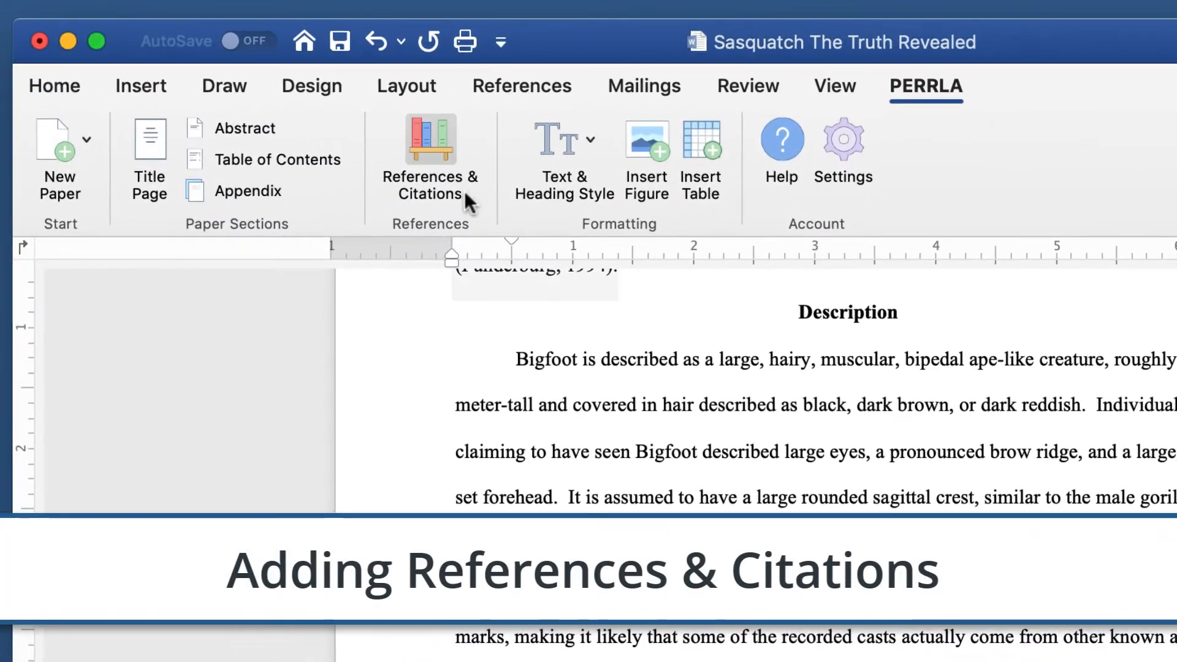
- Start a new reference of the type Journal/Magazine Article - With Author
click(430, 147)
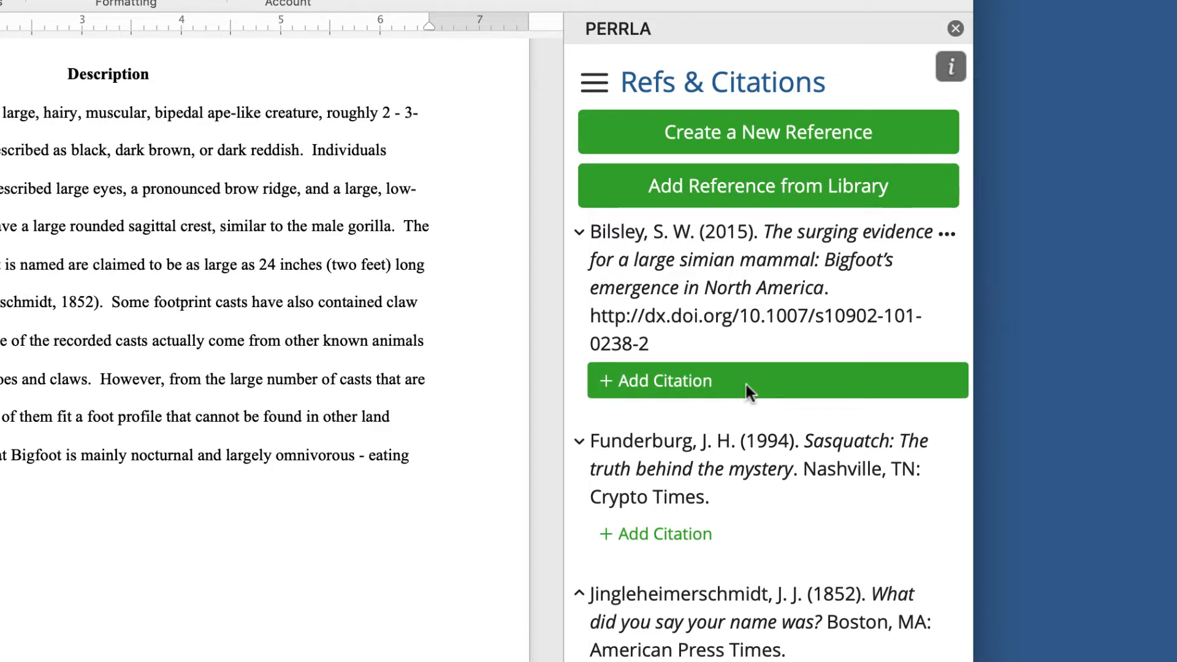
click(604, 135)
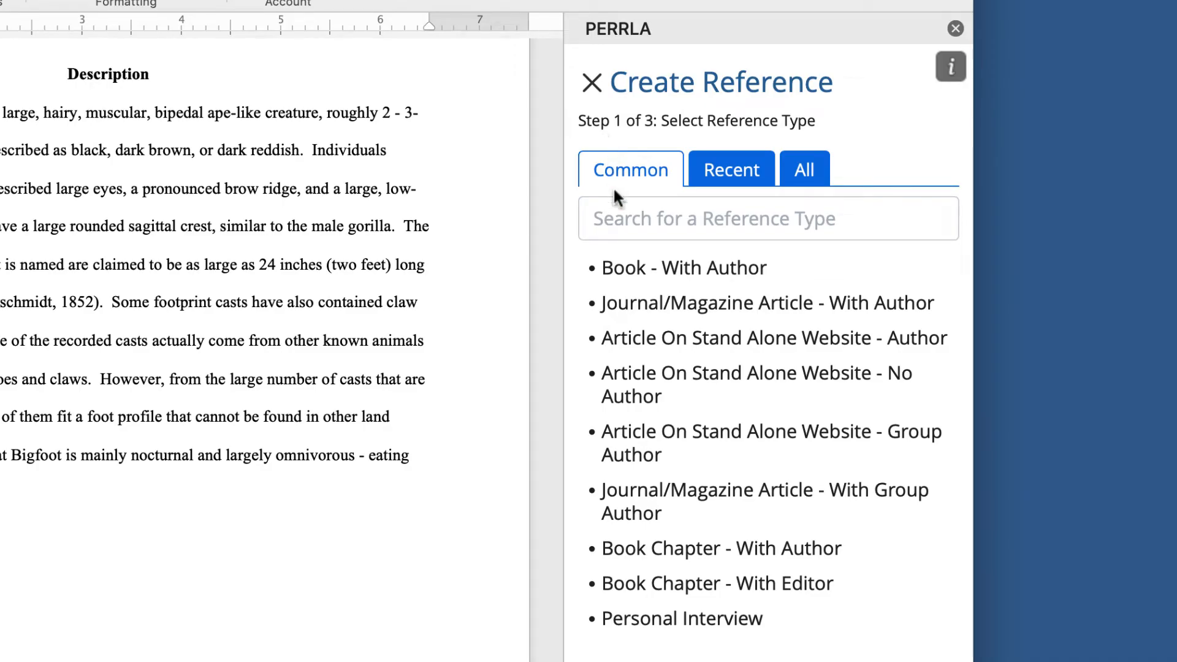
click(658, 304)
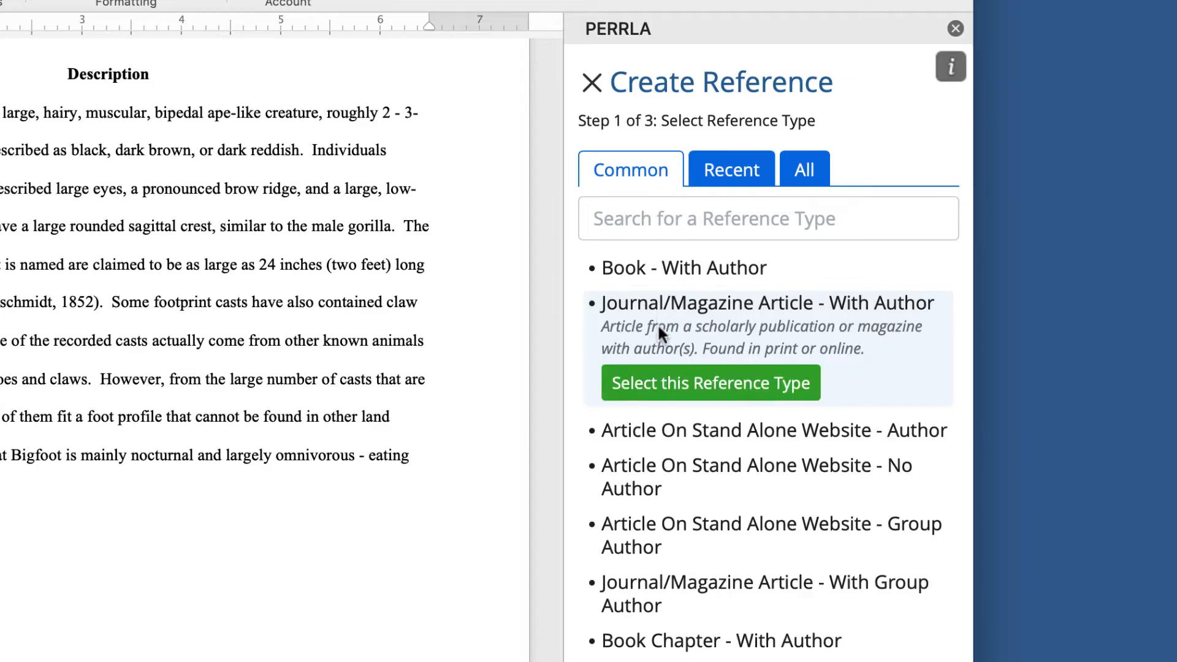
click(662, 383)
- Enter the author's first and last name, complete the article data with page numbers 52-74 and no internet retrieval, and create the reference
text(Jacob)
key(Tab)
key(Tab)
text(Ro)
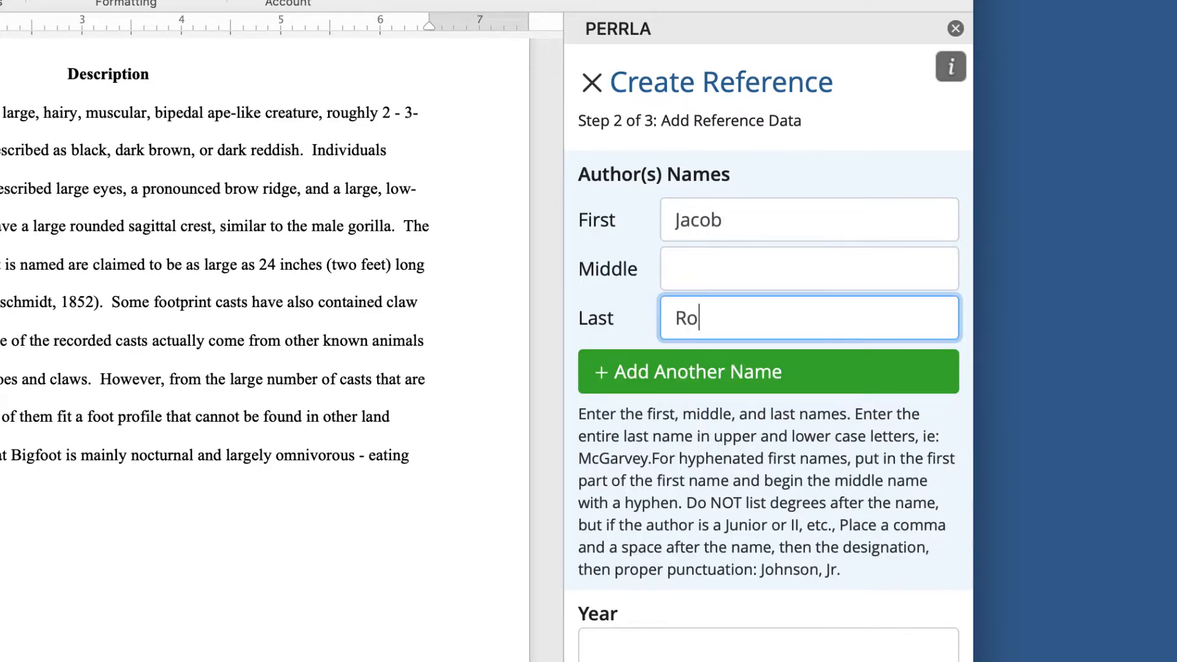
text(hrabackher)
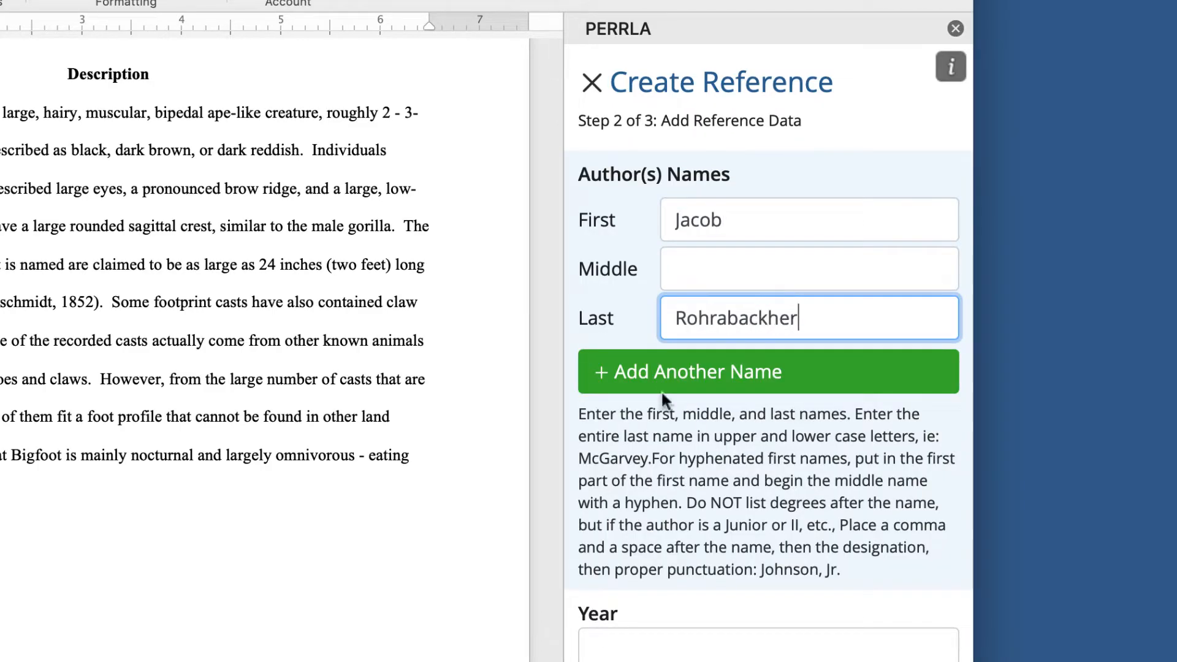
scroll(668, 429, down, 3)
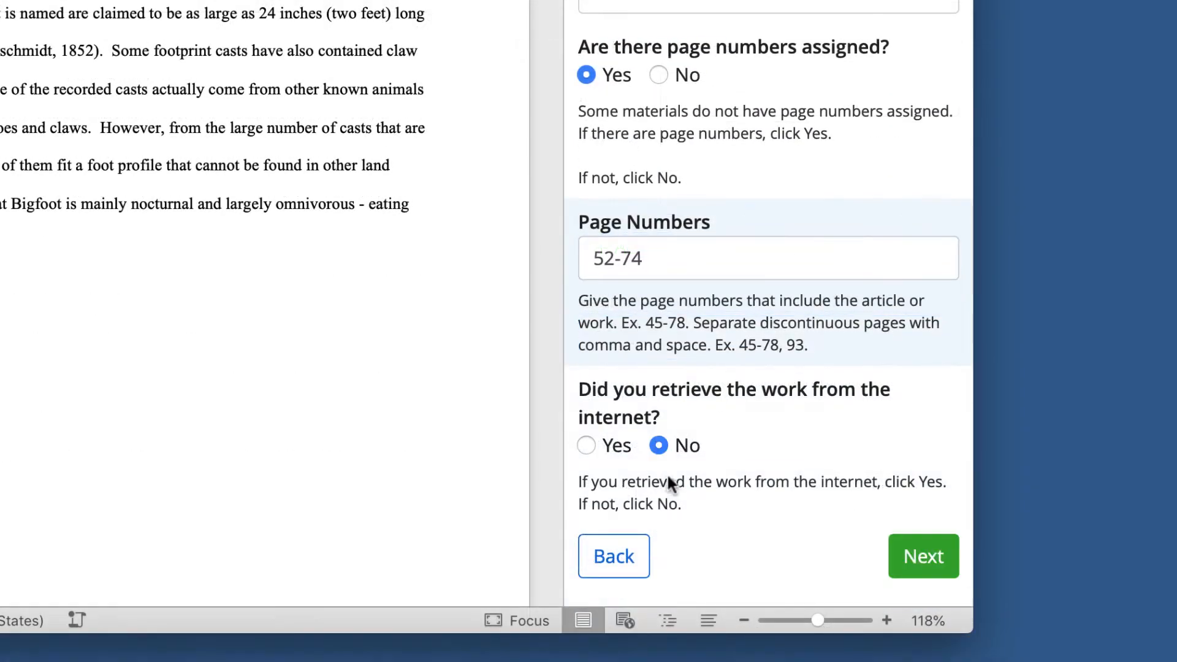
click(920, 563)
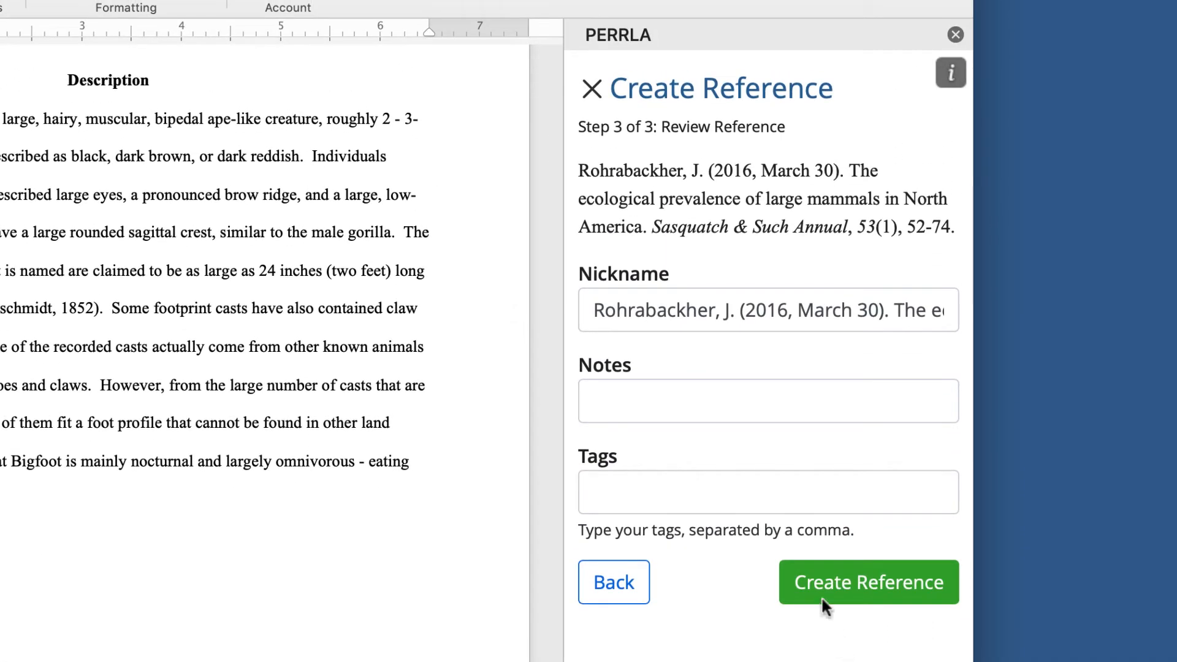
click(816, 586)
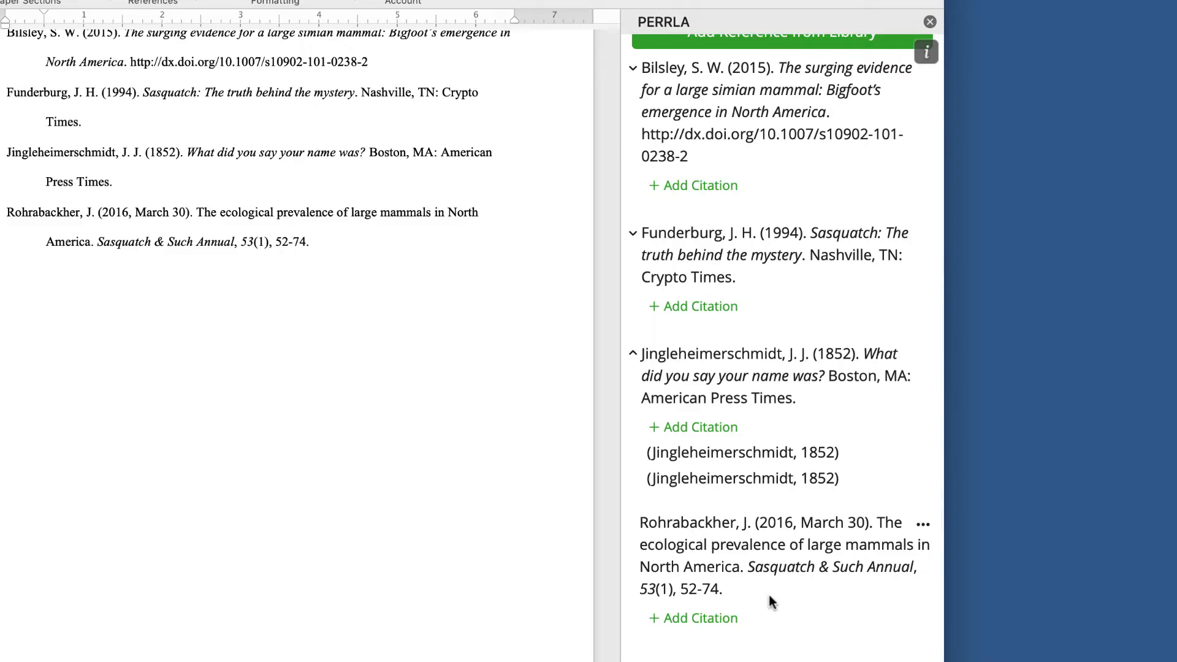
- Insert a citation of the 2016 large-mammals article with page number 61 after "mostly to supplement their diet"
scroll(480, 316, up, 1)
scroll(480, 315, up, 10)
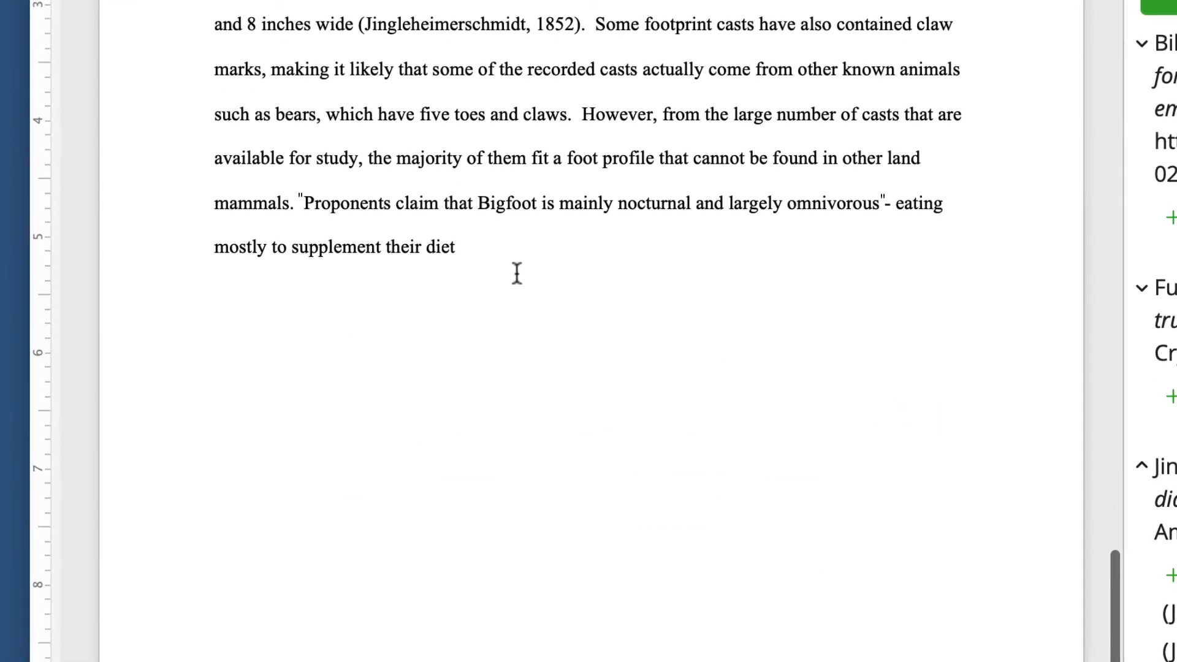
click(476, 247)
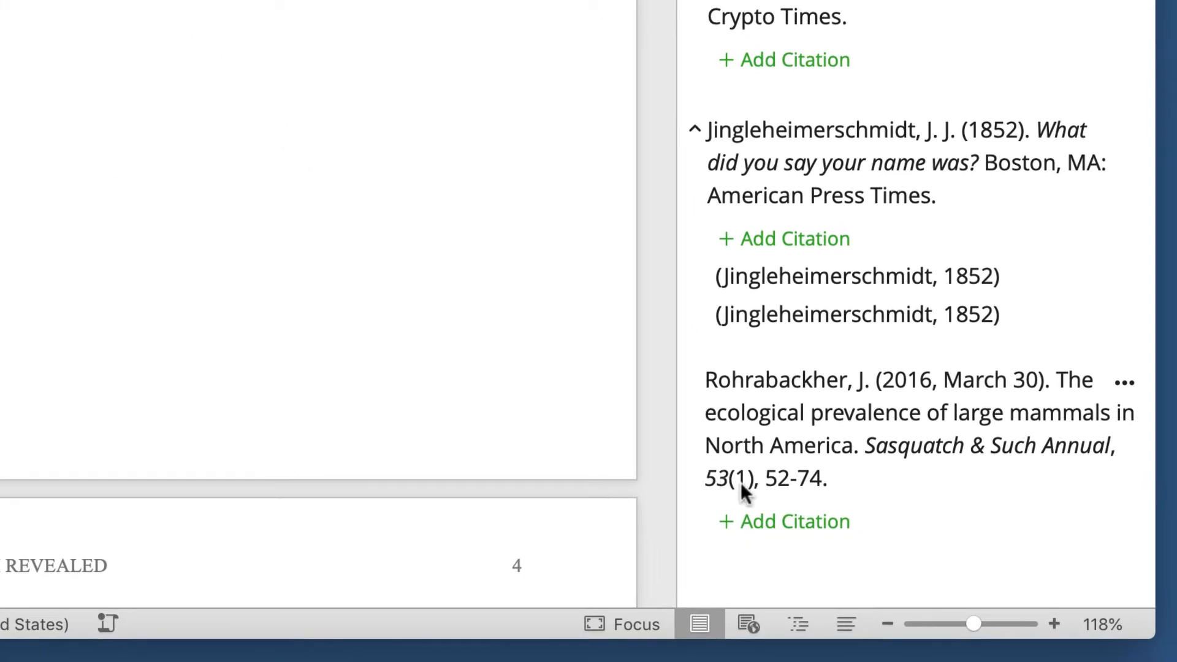
click(861, 519)
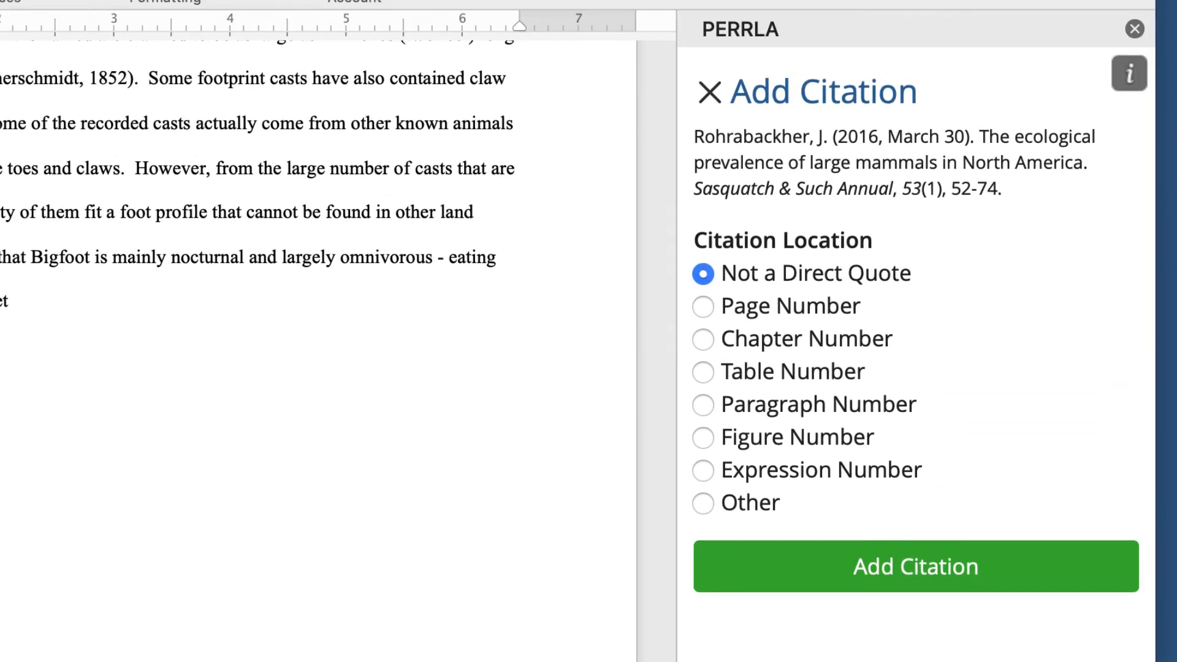
click(702, 306)
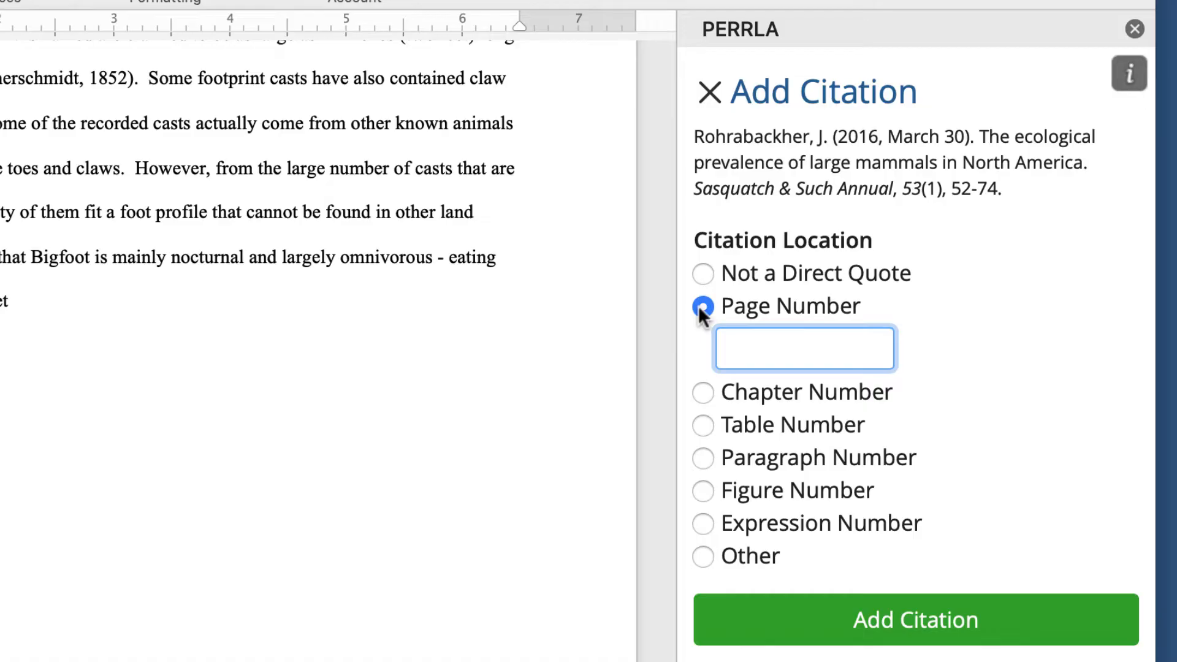
text(61)
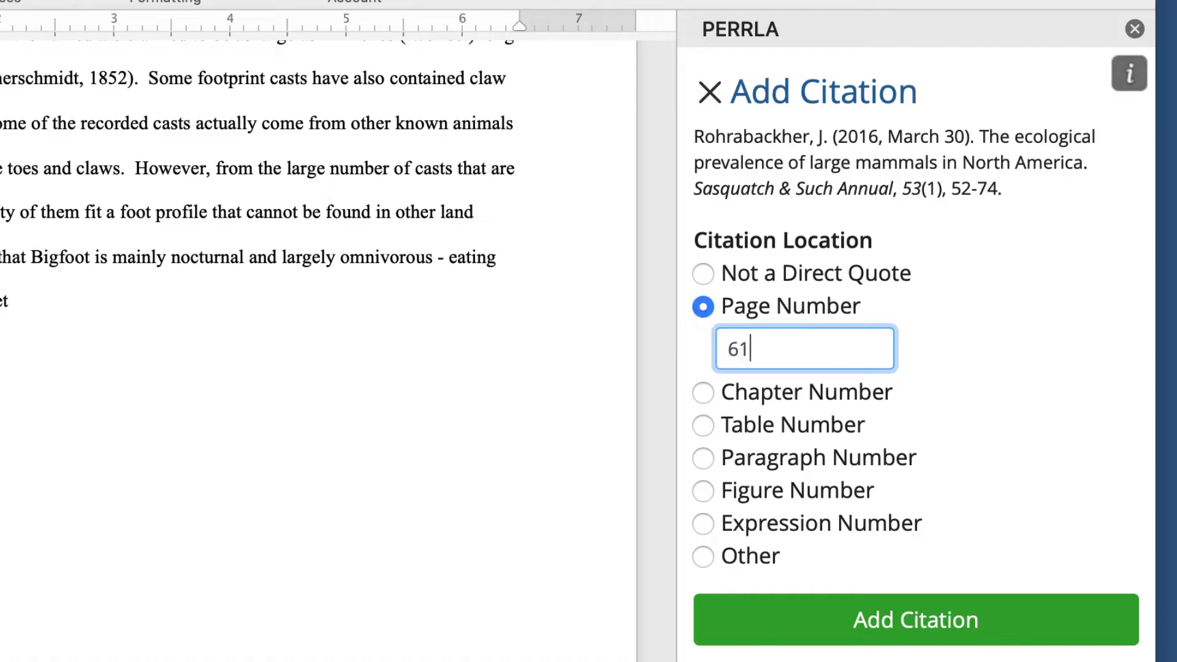
click(775, 620)
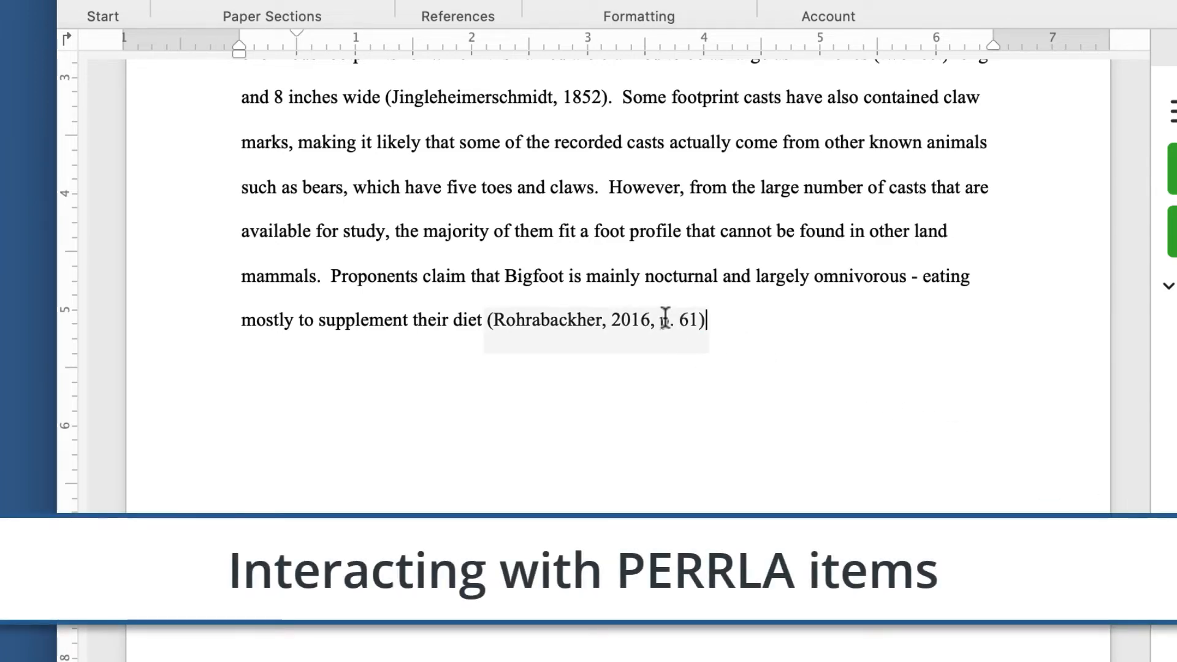
- Correct the author's last name in the 2016 large-mammals article reference and update the reference
click(704, 320)
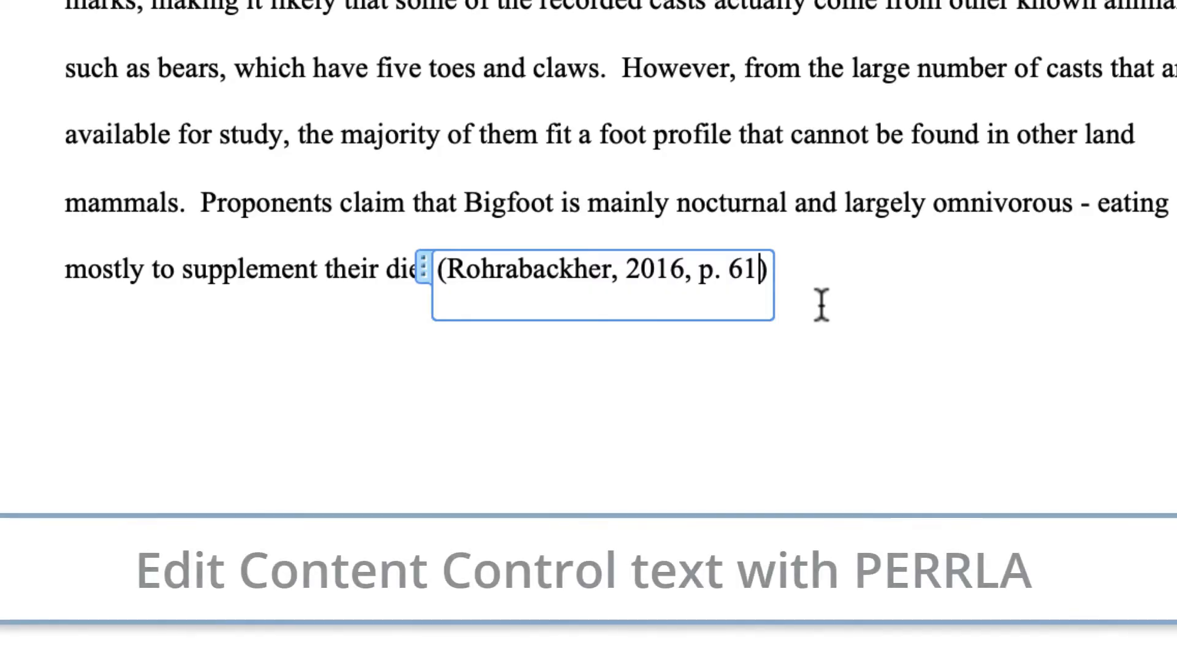
scroll(848, 237, down, 3)
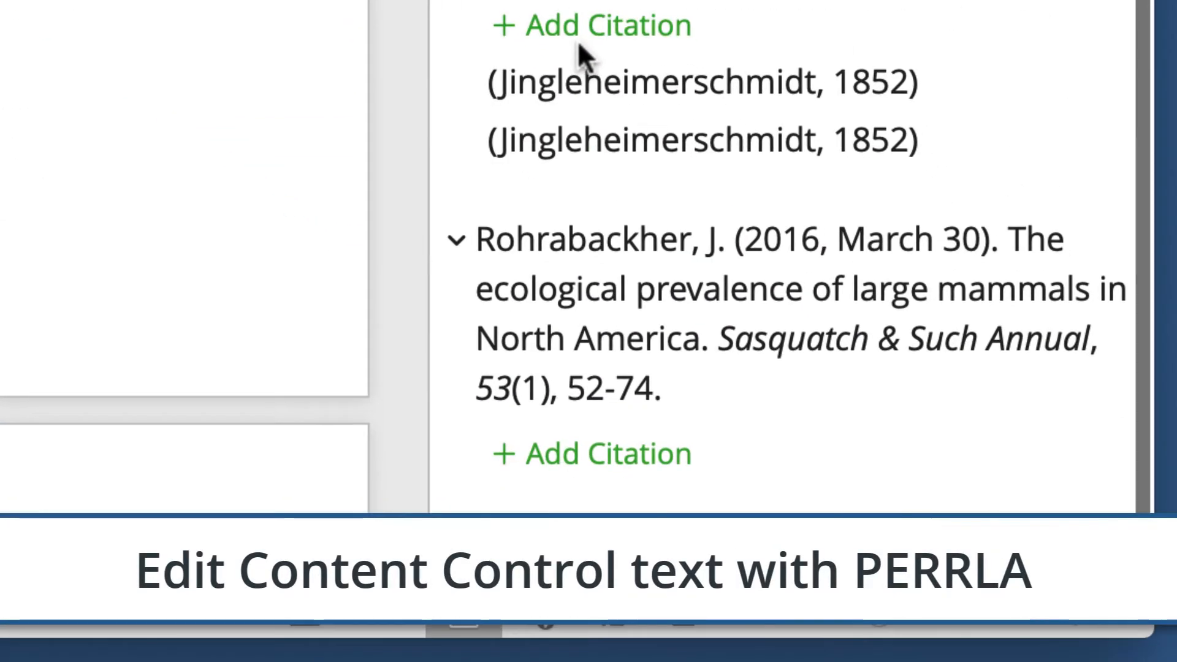
mouse_move(1061, 224)
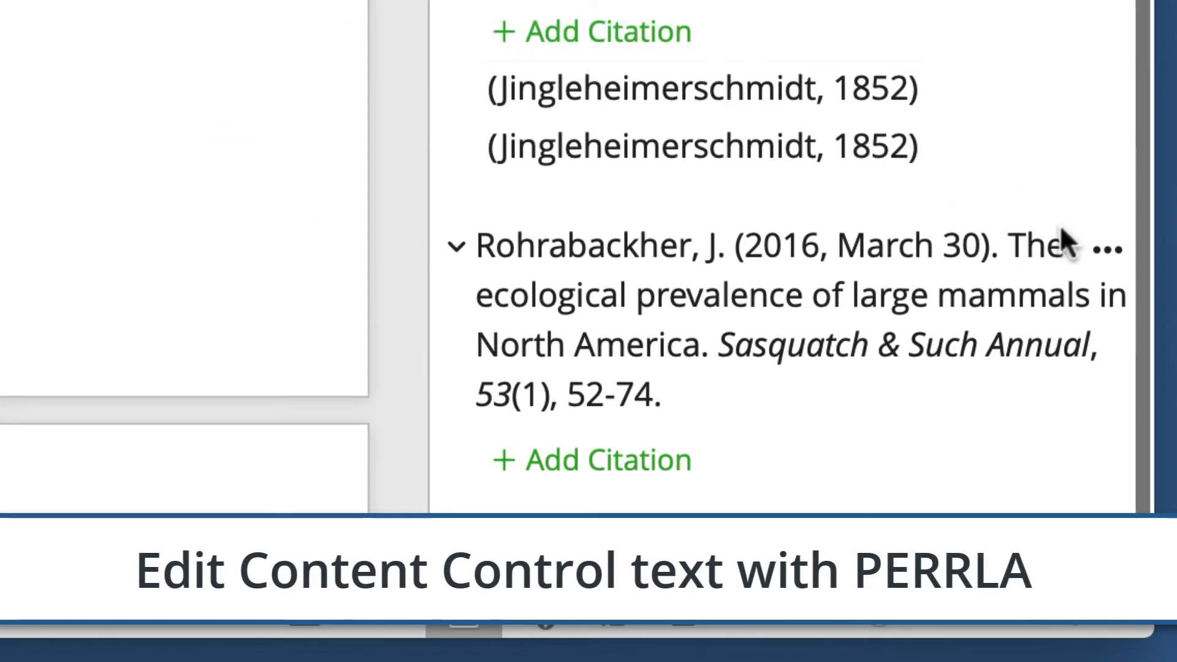
click(1106, 249)
click(991, 285)
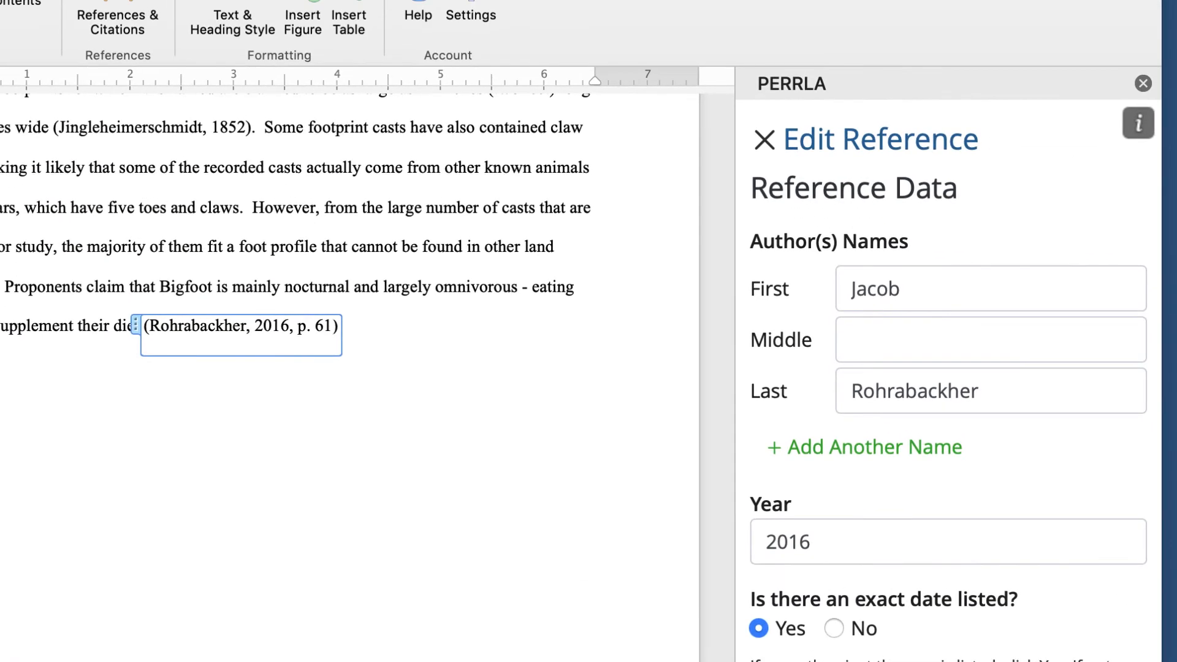
click(898, 392)
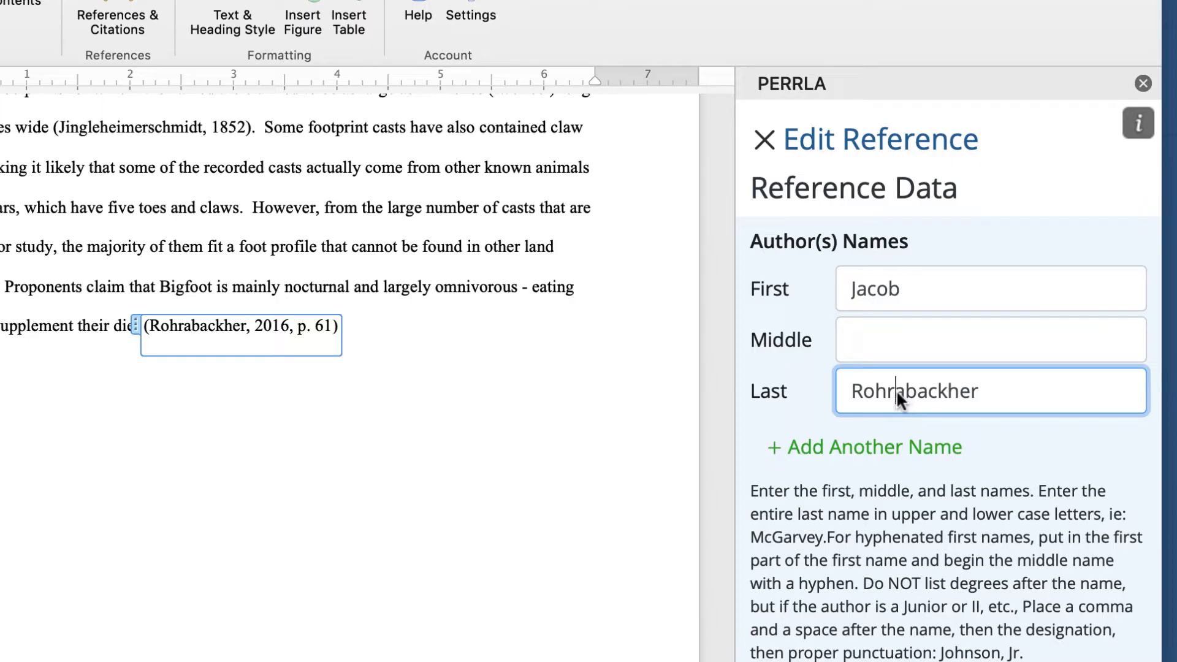
text(burg)
scroll(950, 367, down, 4)
scroll(950, 368, down, 10)
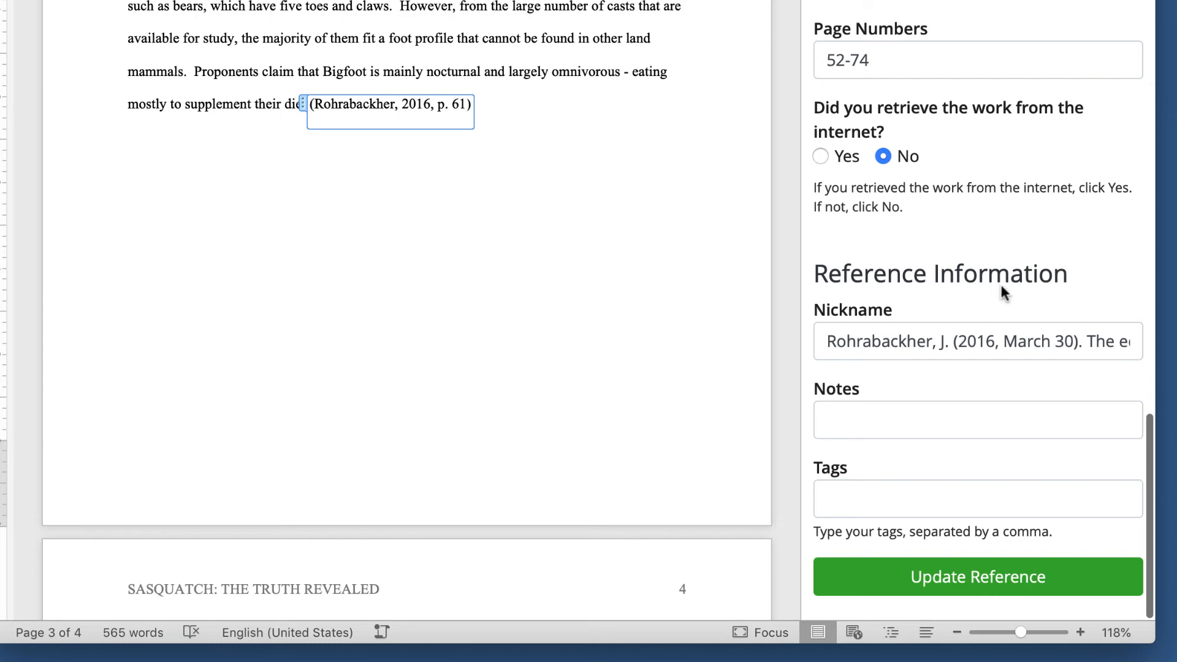
click(970, 572)
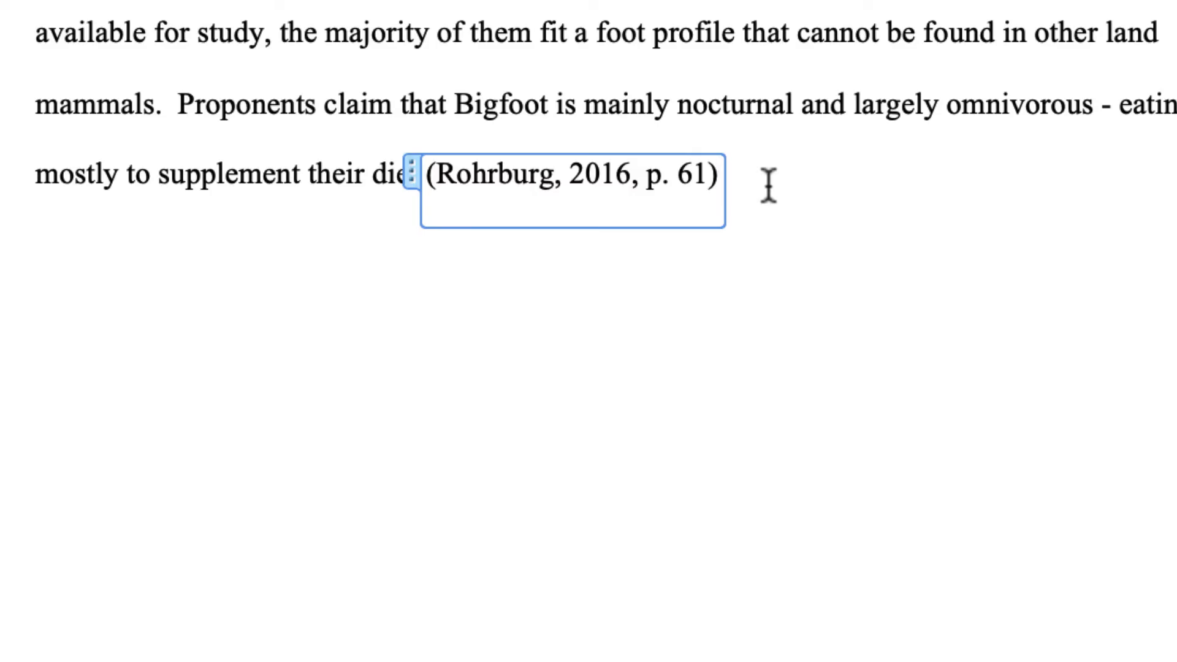
- End the sentence with a period after the 2016 citation and continue the paragraph with "The nocturnal habits of t"
key(Right)
key(Right)
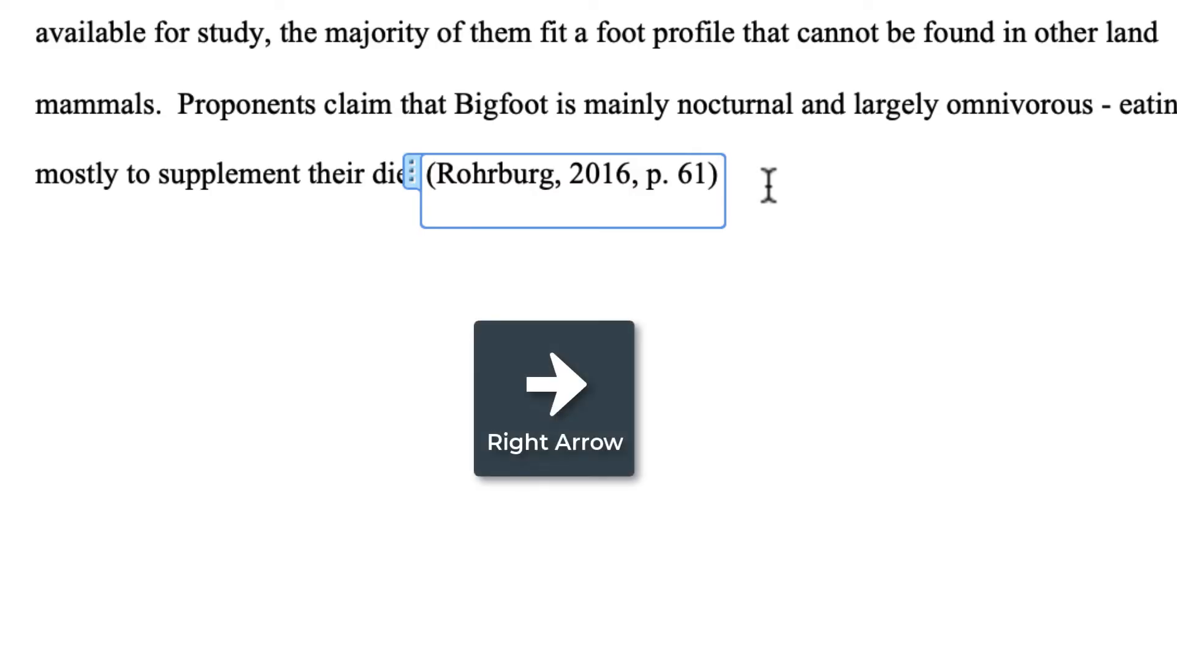
text(.)
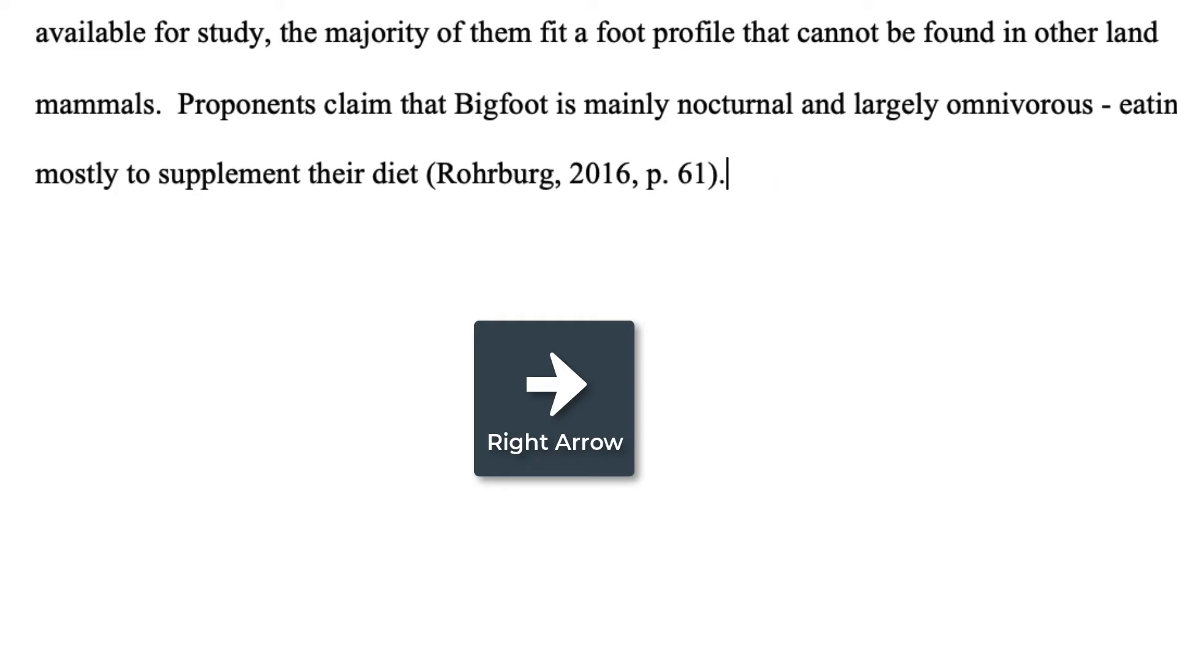
text(  The nocturna)
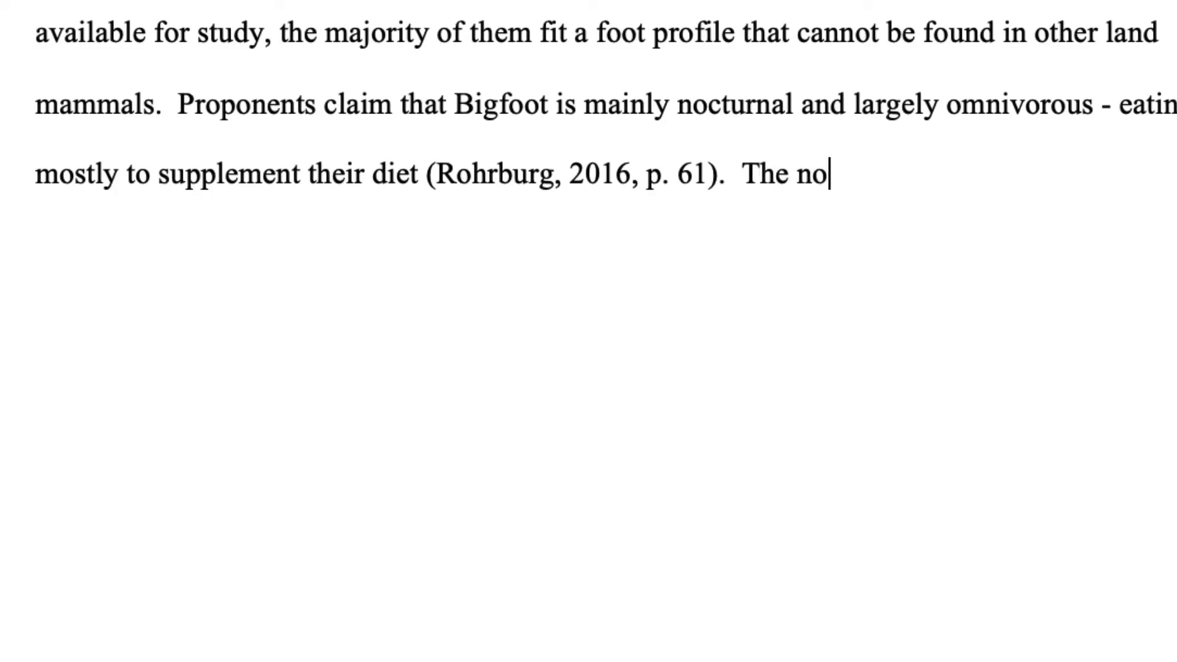
key(BackSpace)
text(nal )
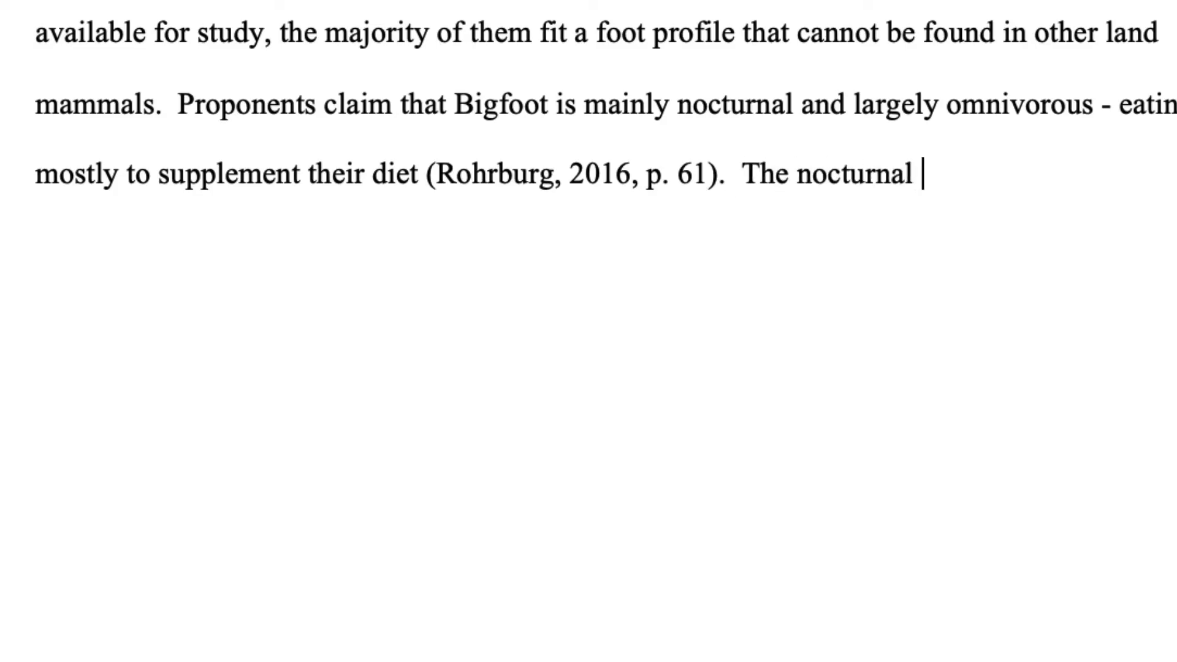
text(habits of t)
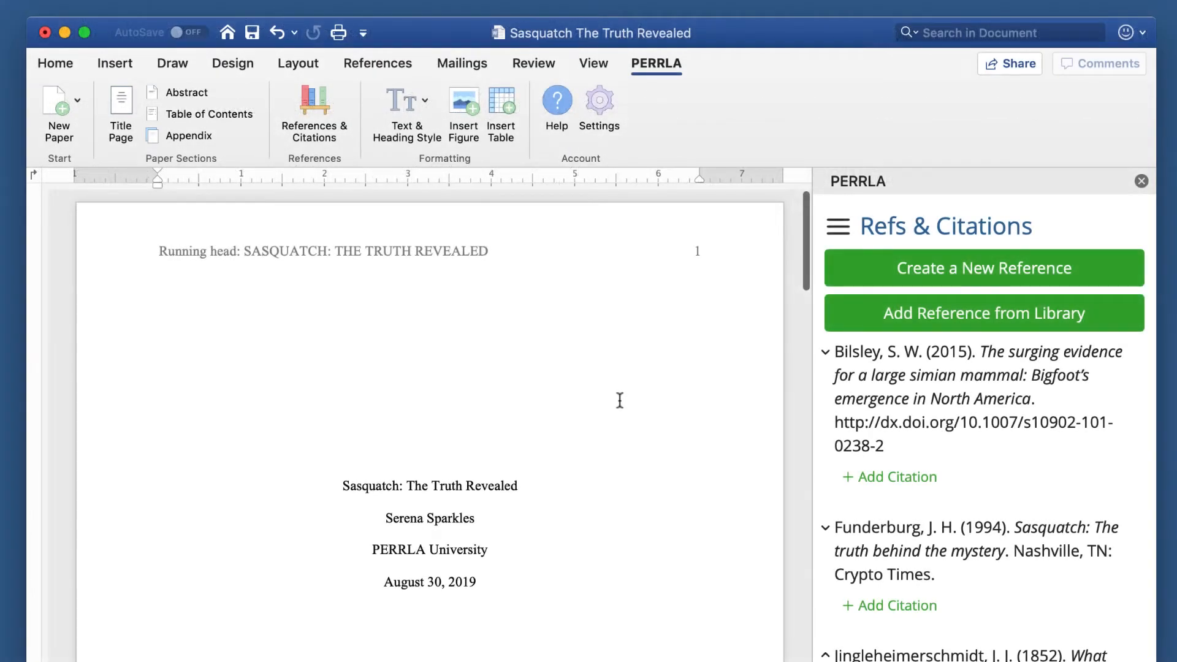
scroll(620, 400, down, 1)
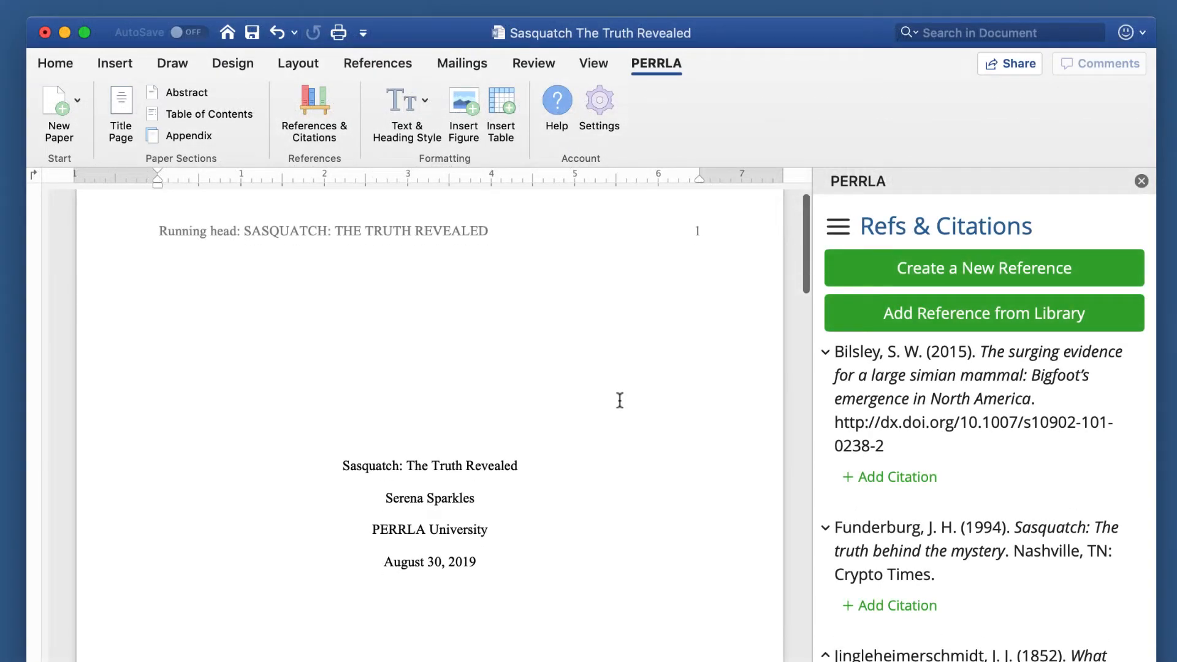
scroll(620, 401, down, 15)
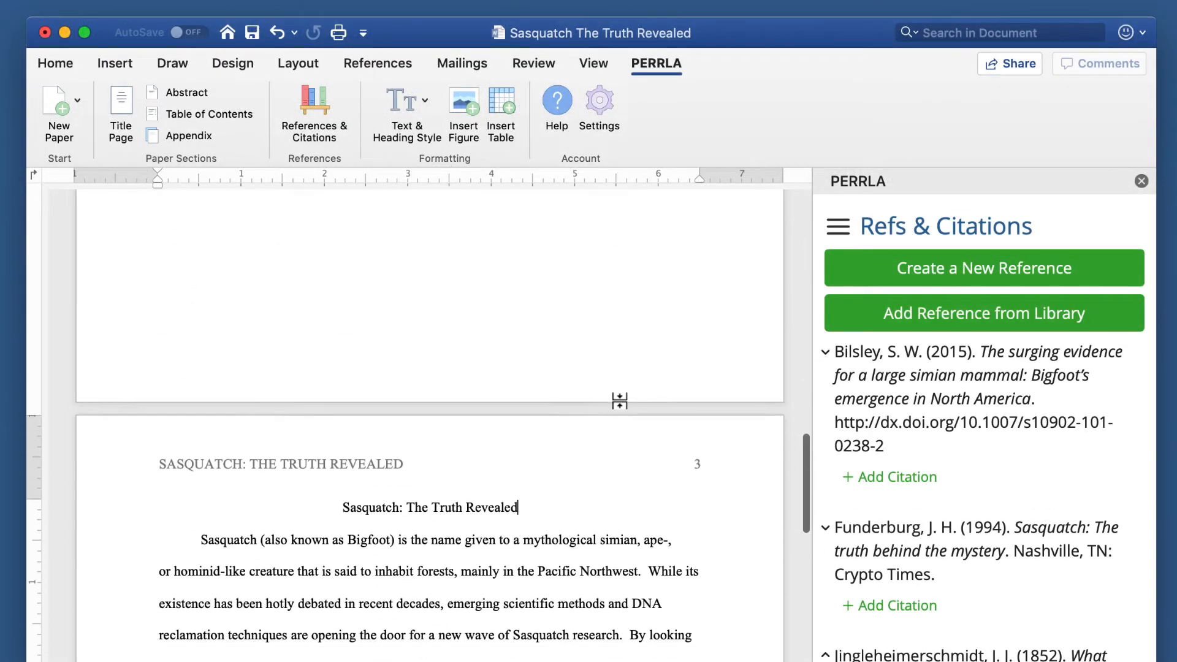
scroll(620, 400, down, 20)
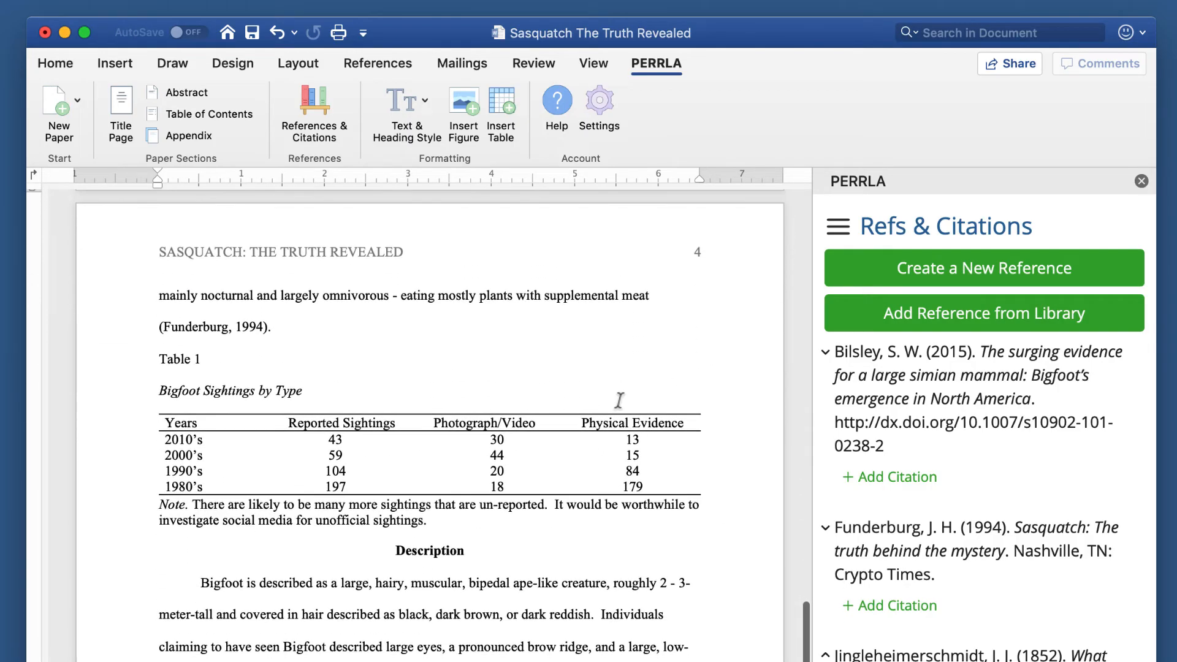
scroll(620, 400, down, 20)
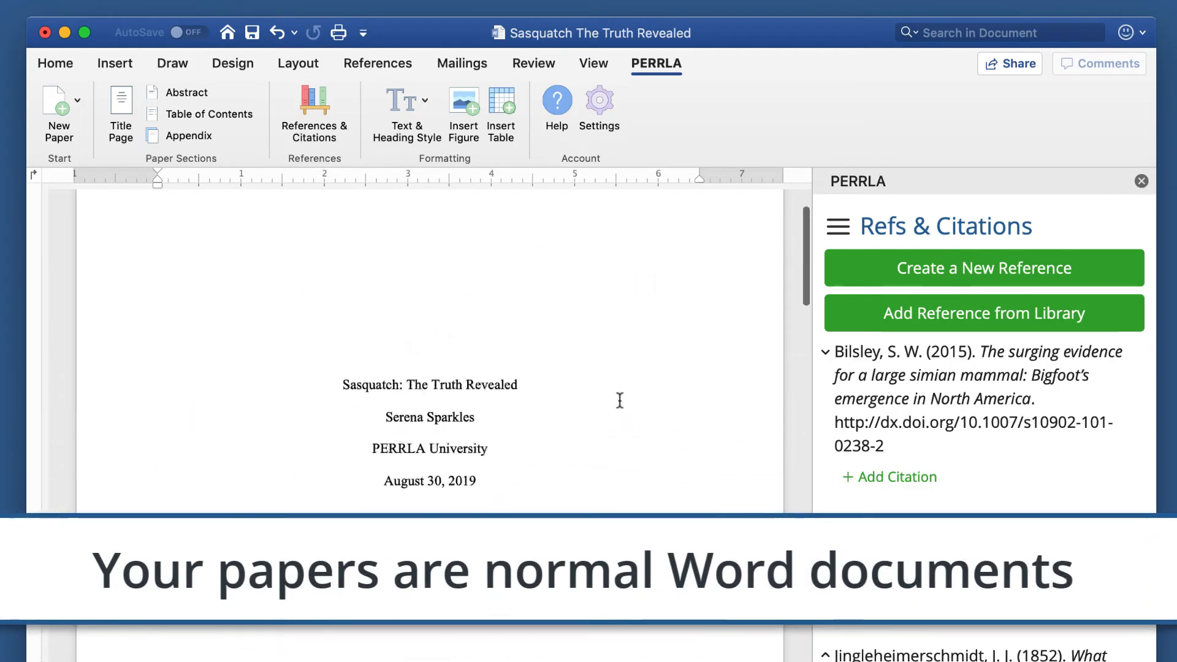
scroll(620, 400, up, 5)
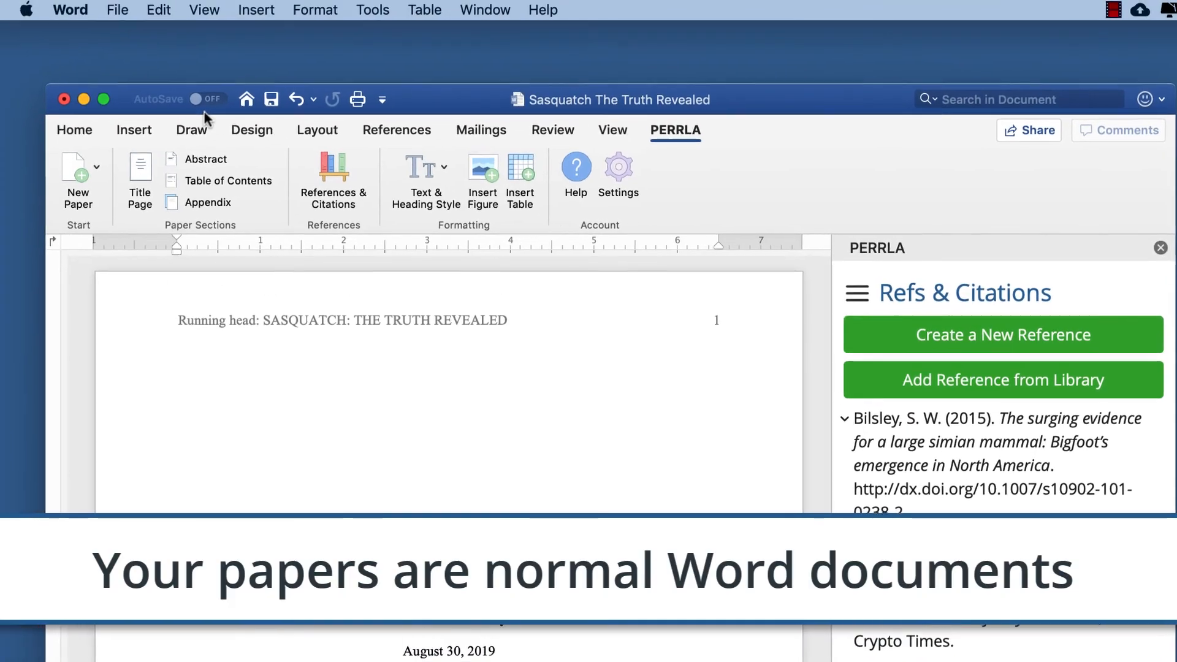
- Save the paper as a new Word document in the Cryptozoology 101 folder, named "Cryptozoology 101.a" followed by the student's last name and initial
click(118, 9)
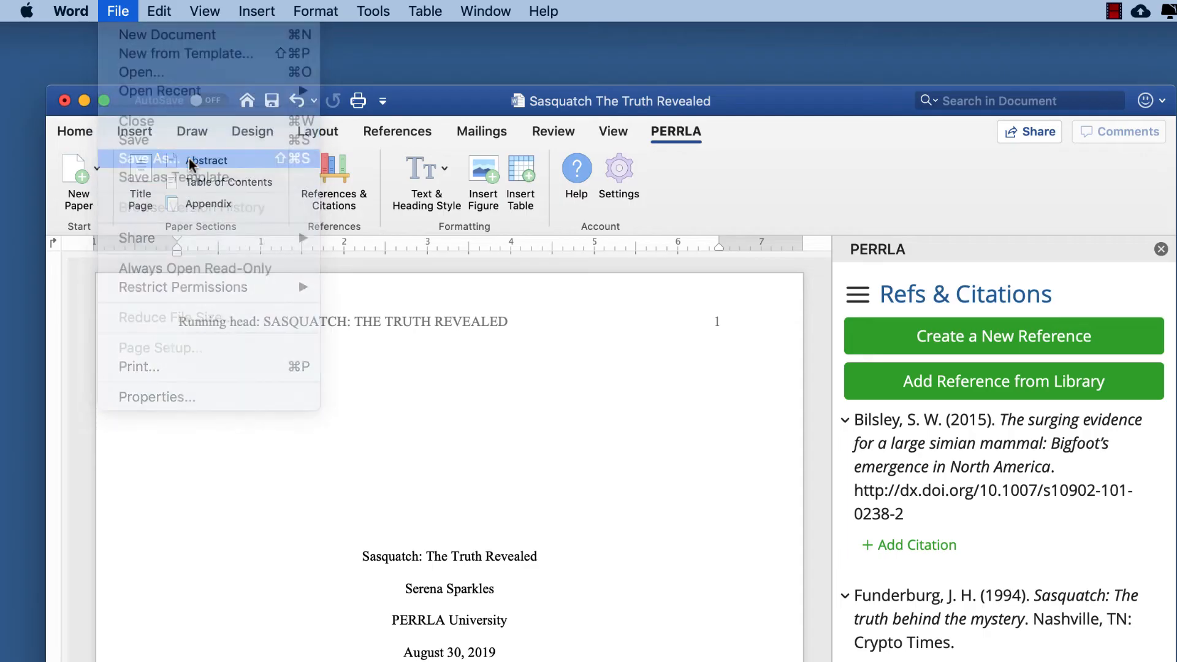
click(189, 158)
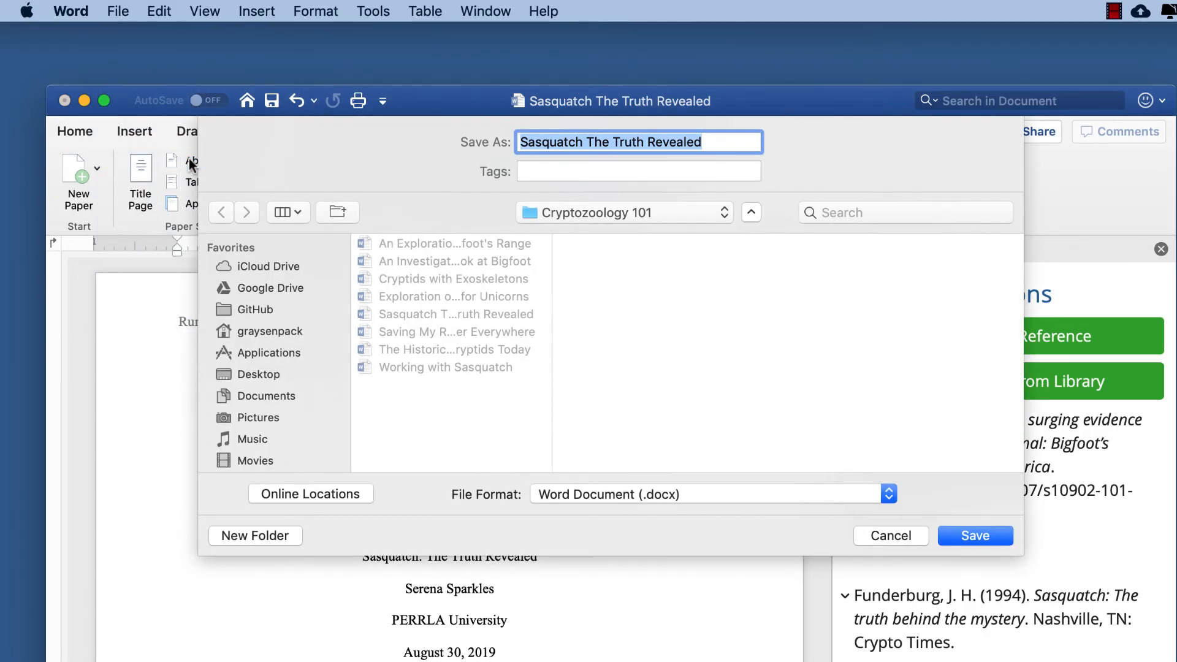
text(Cry)
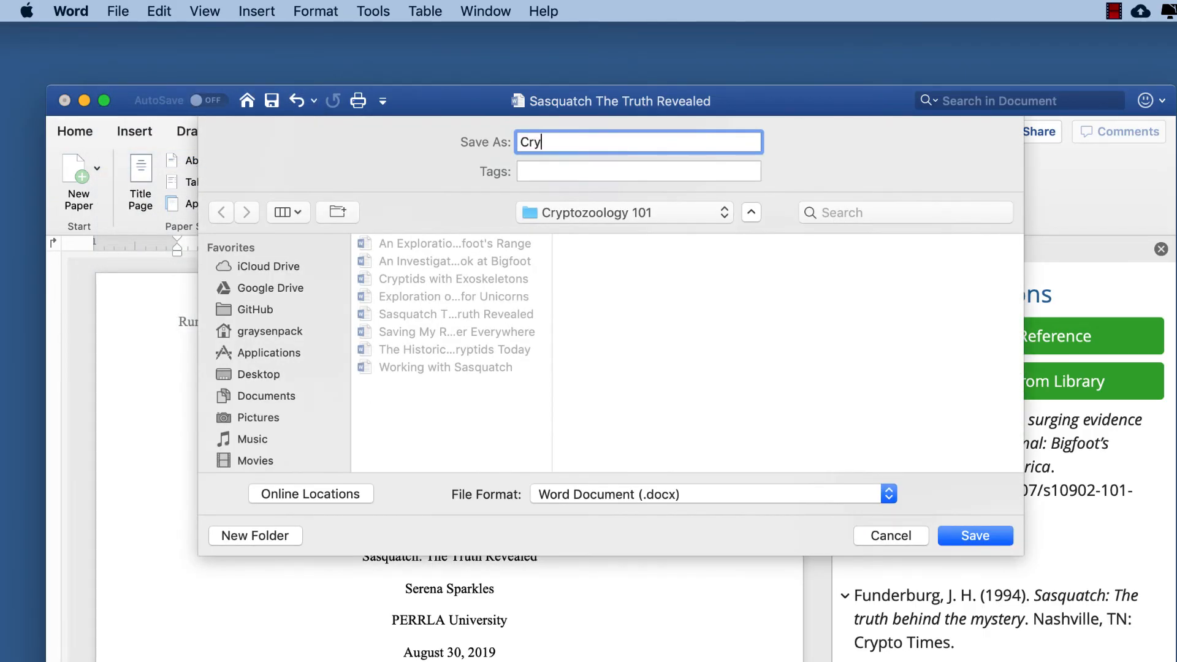
text(ptozoology 101)
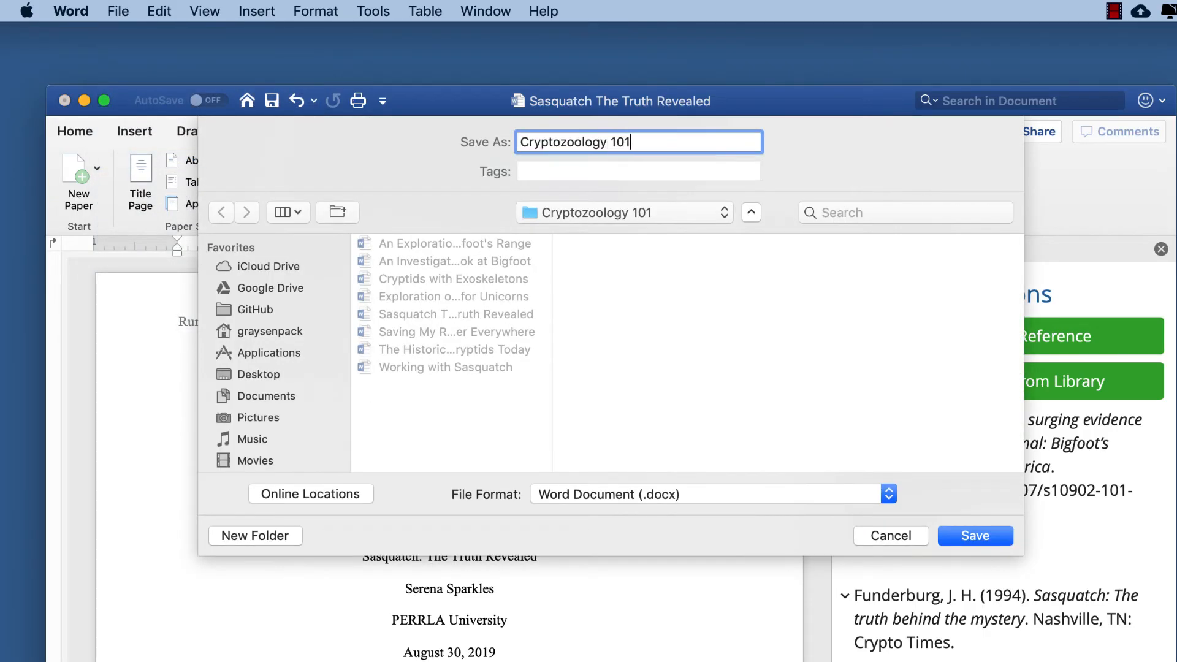
text(.a Sparkles, S)
click(963, 535)
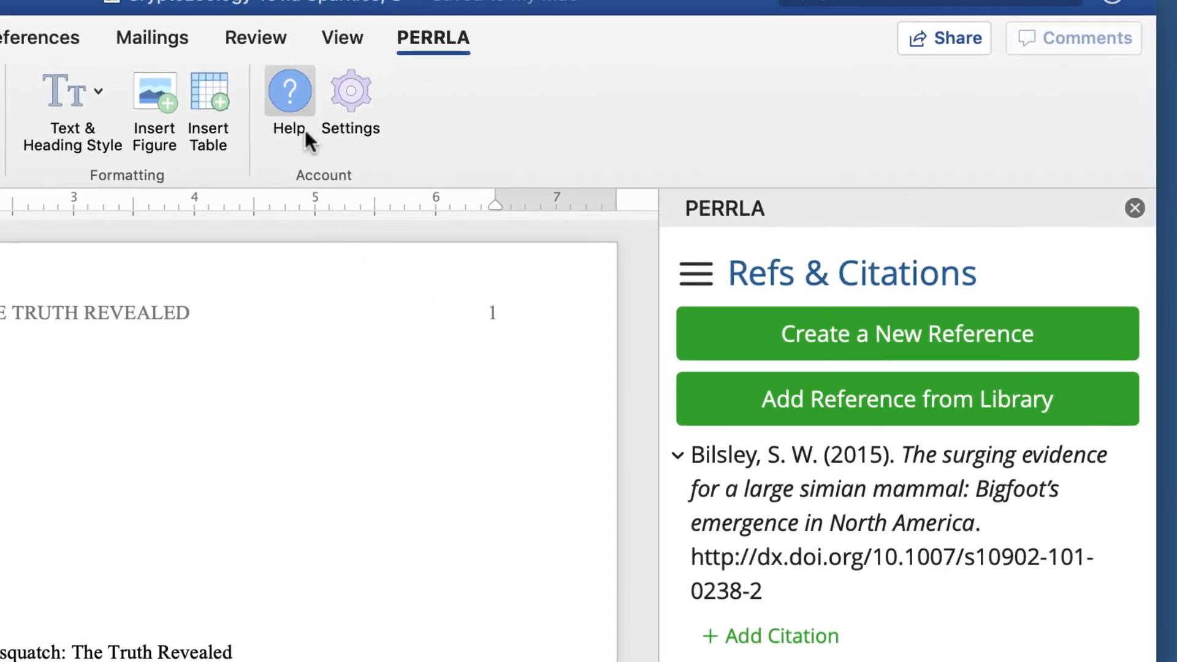
- Open the PERRLA add-in's help
click(293, 114)
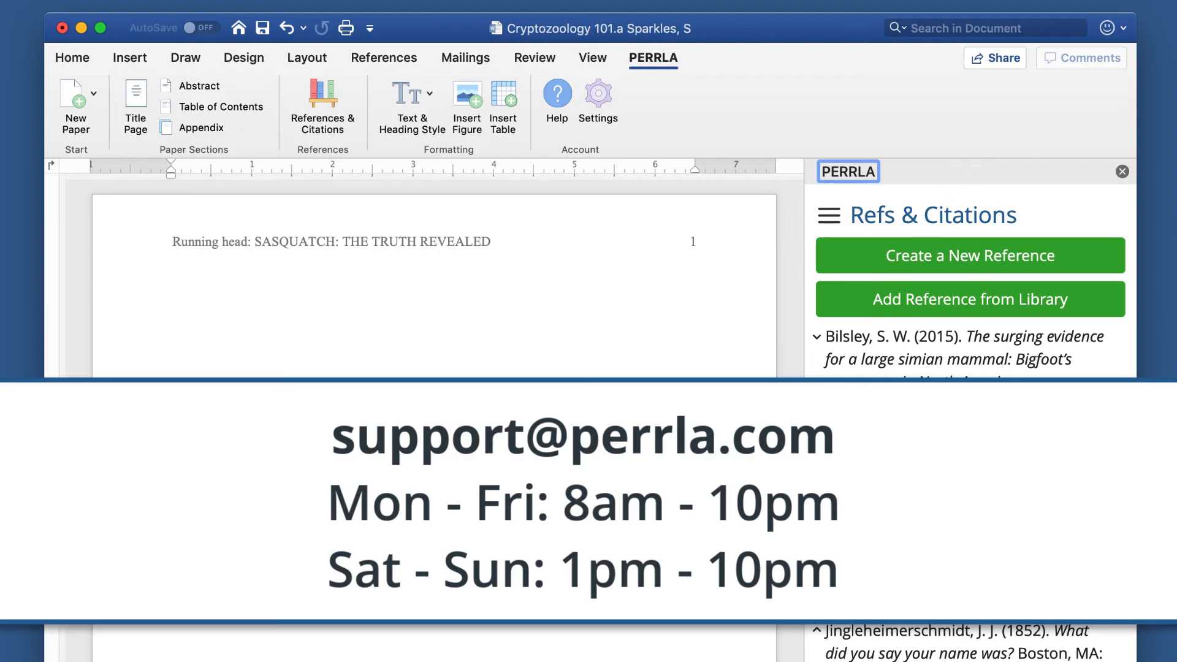
- Place the text cursor after "dark brown, or dark reddish." in the first paragraph of the Description section
scroll(657, 495, down, 15)
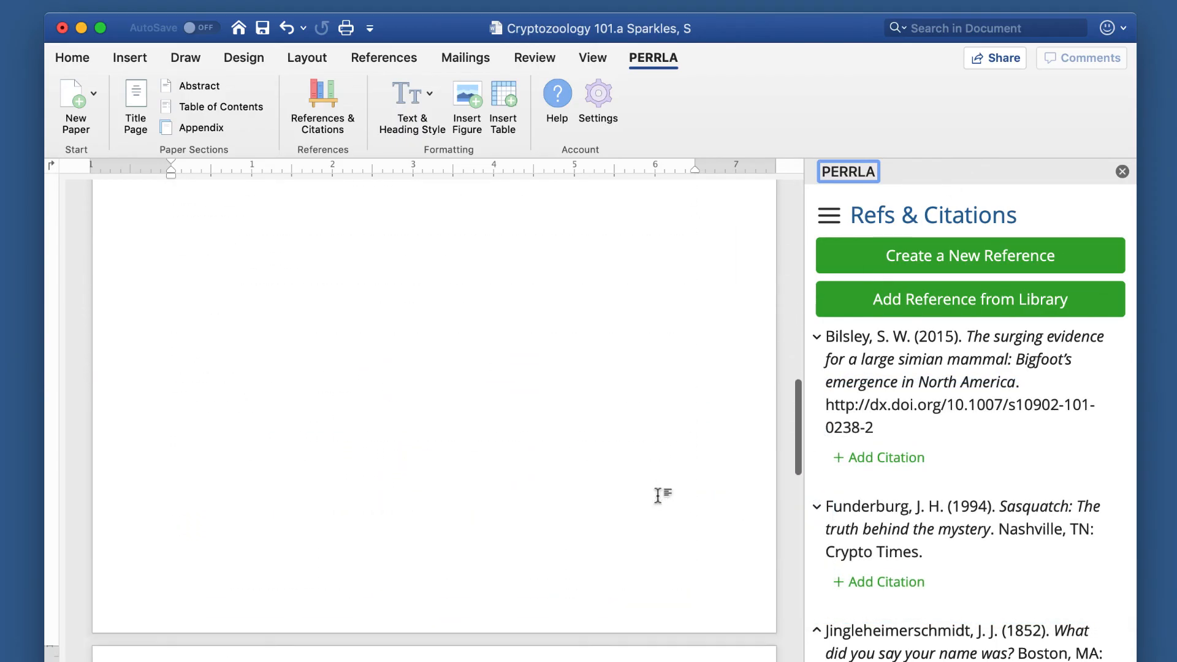
scroll(658, 495, down, 15)
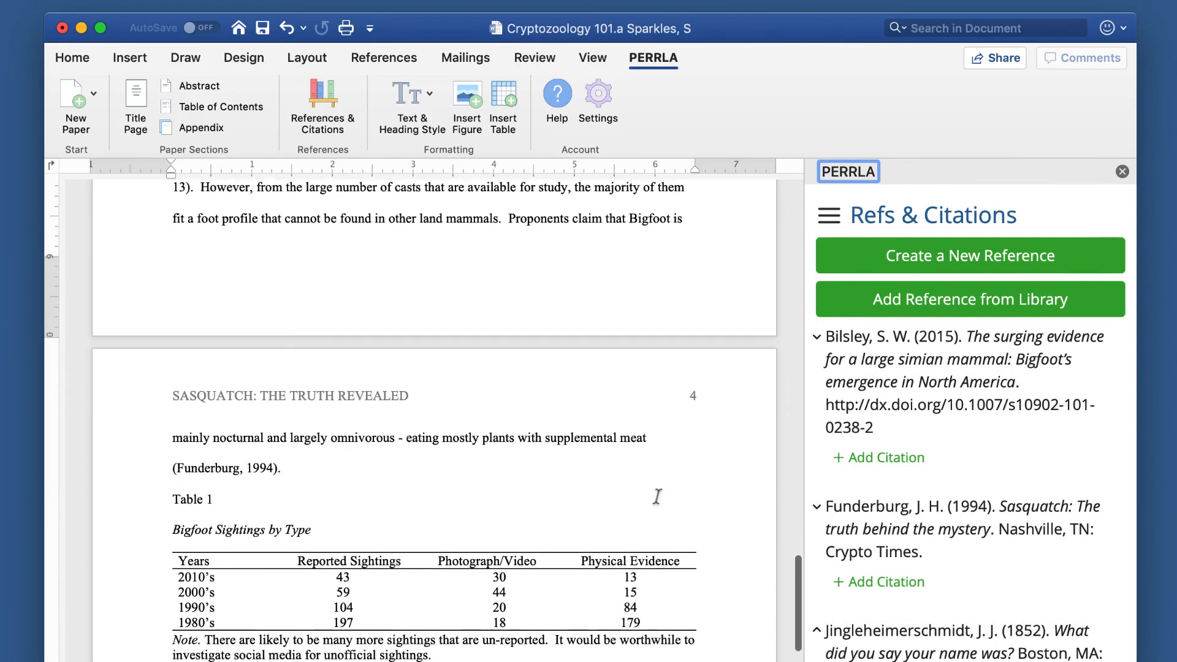
scroll(658, 496, down, 6)
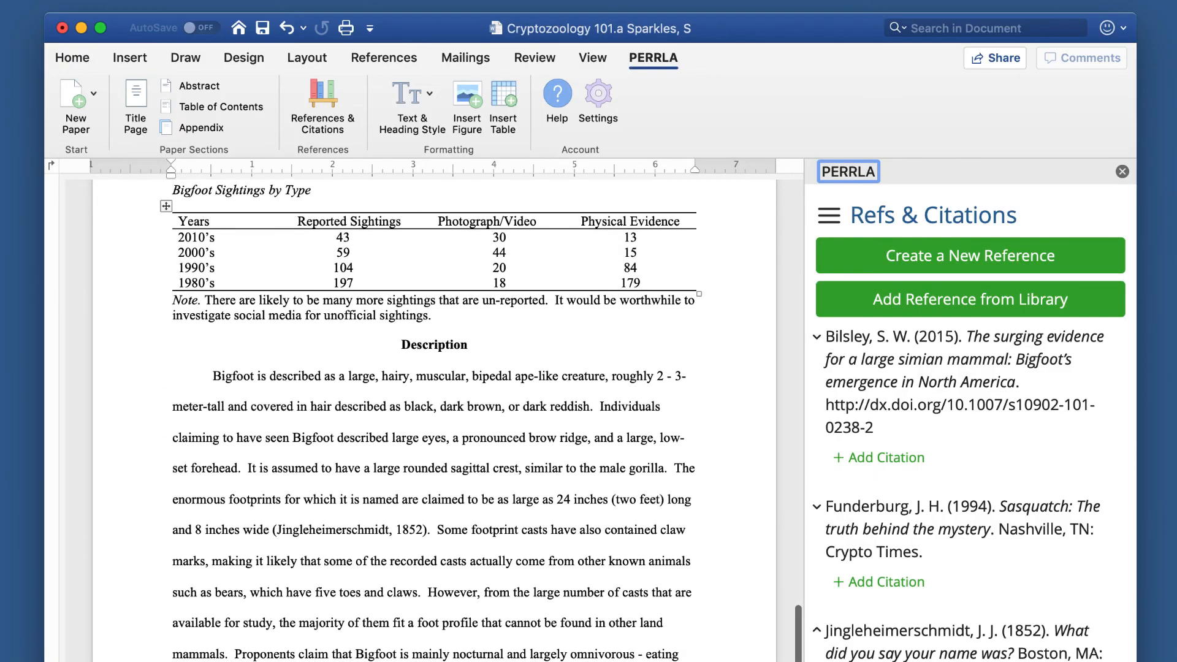
click(591, 407)
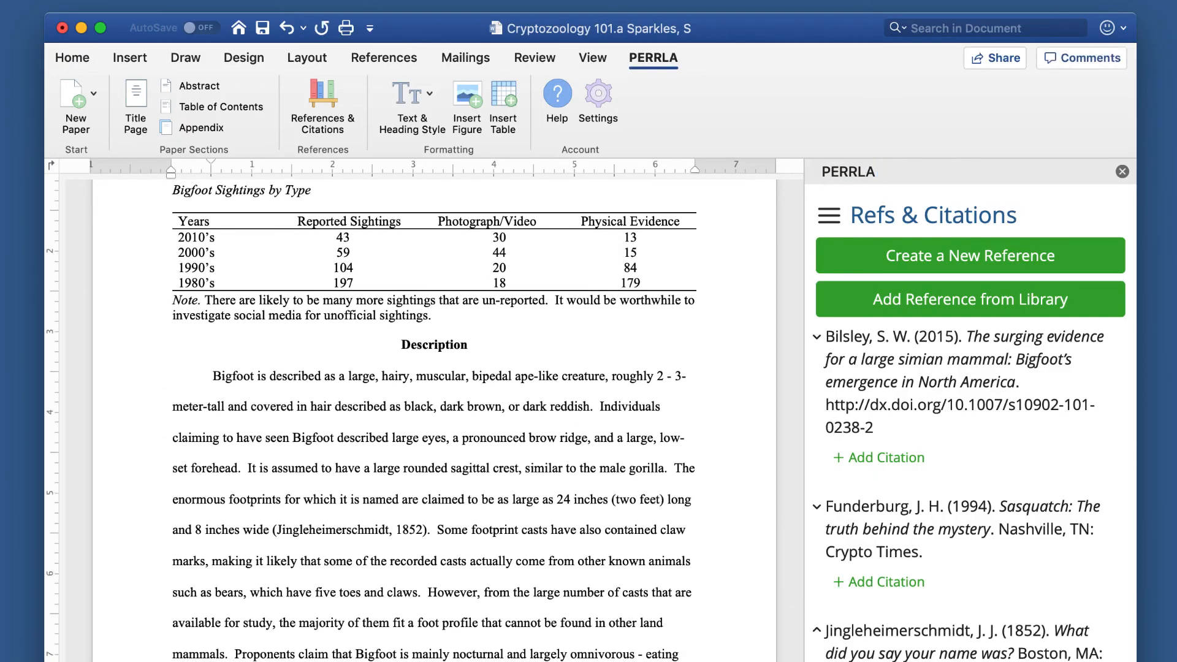